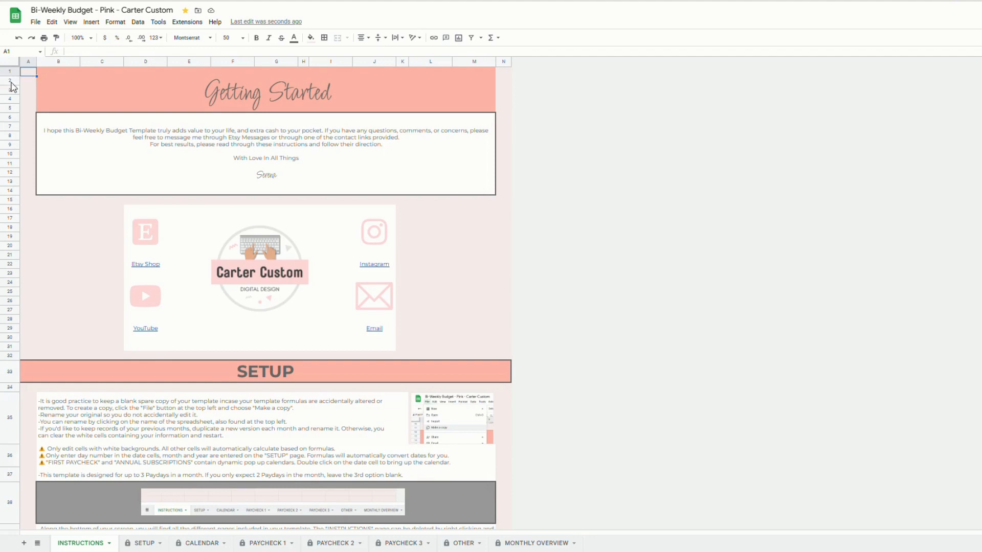
- Find the option for copying the template and look through the setup notes on the INSTRUCTIONS sheet
left_click(38, 22)
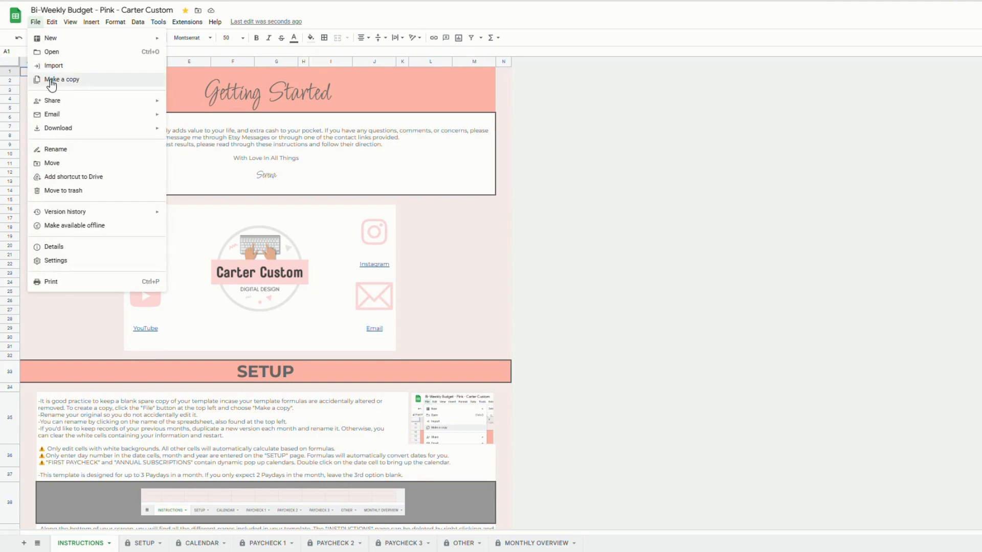
left_click(25, 74)
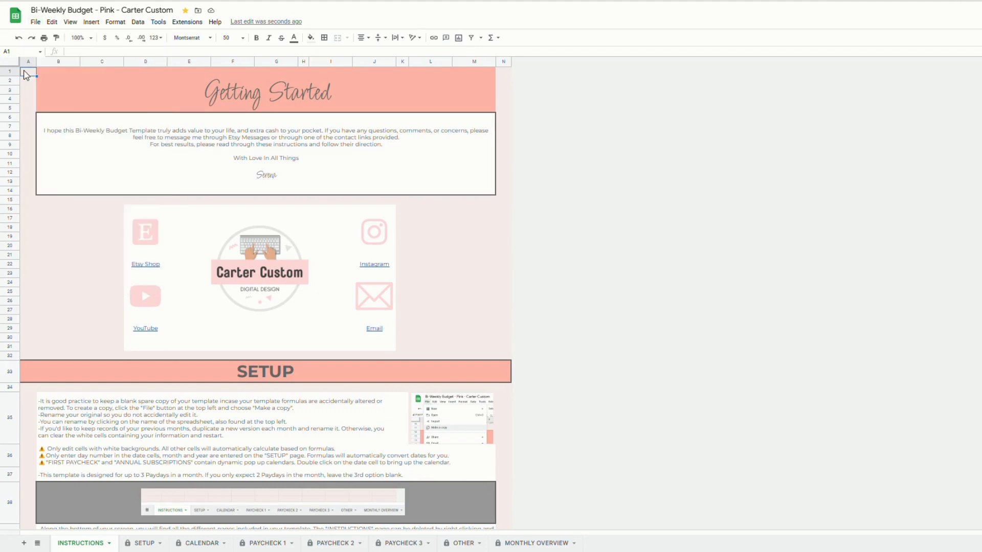
scroll(38, 122, "down", 5)
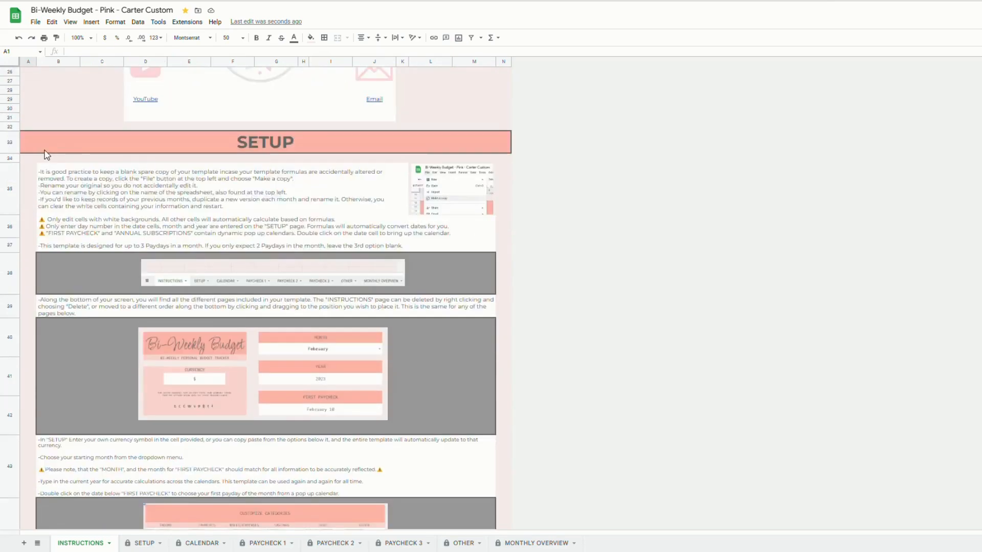
scroll(45, 154, "up", 4)
scroll(45, 155, "up", 1)
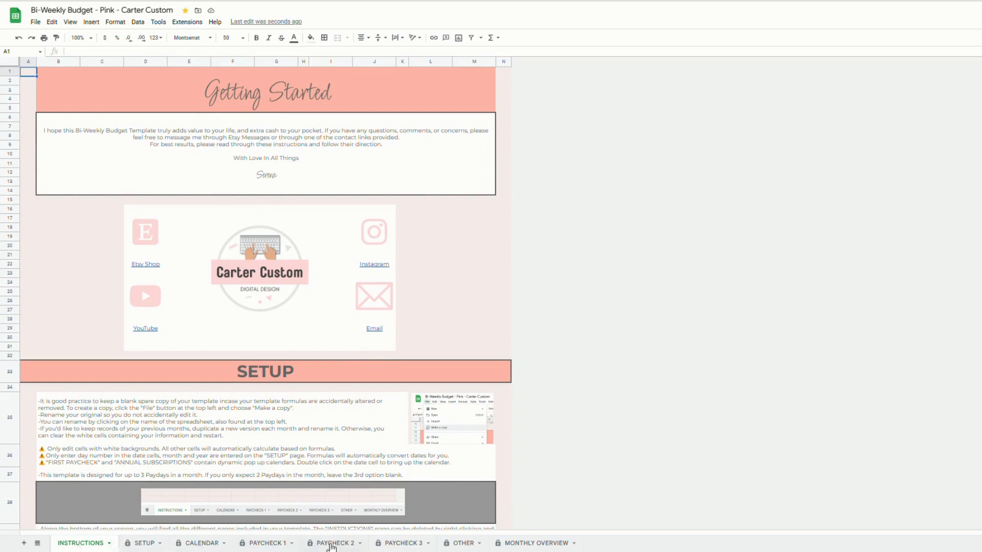
- Set the currency symbol on the SETUP sheet to $
left_click(144, 545)
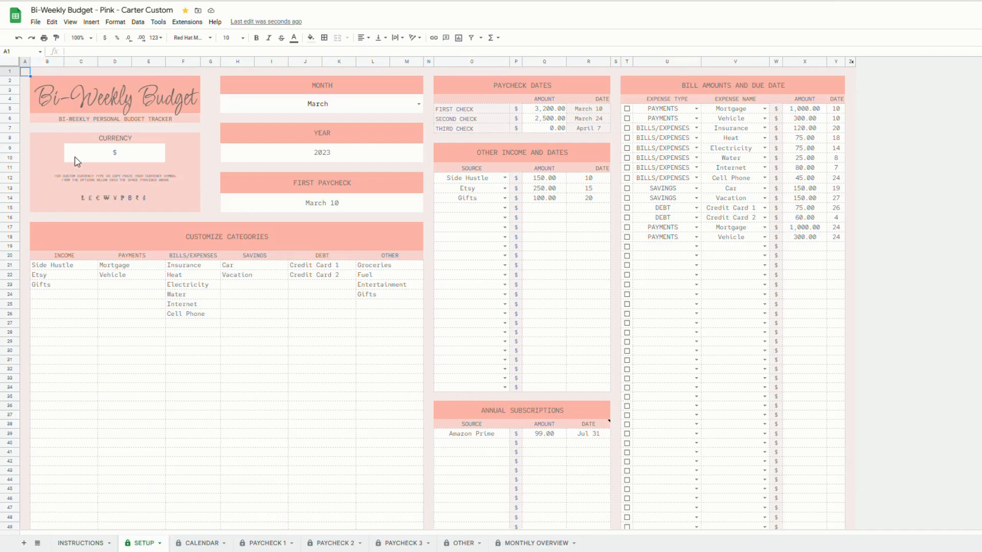
left_click(120, 158)
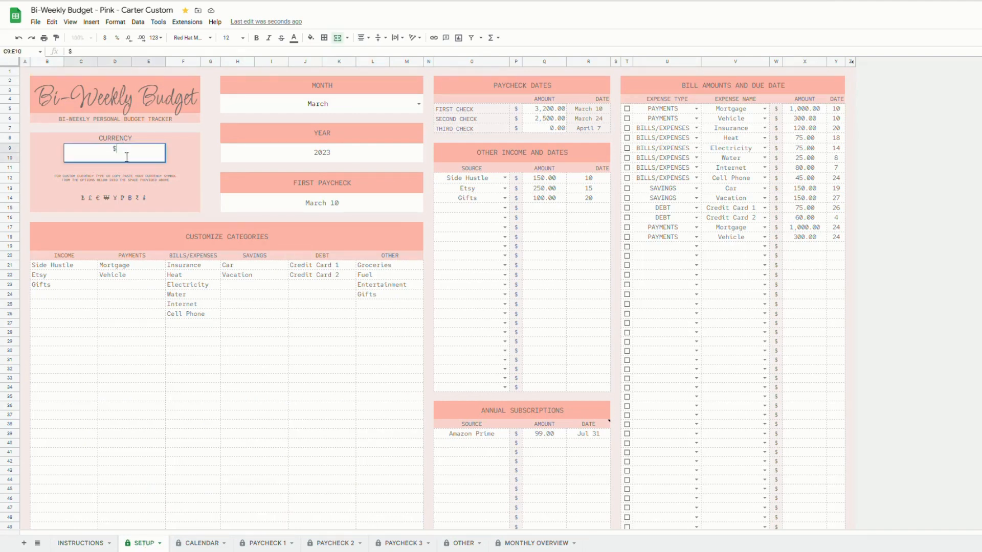
key("BackSpace")
left_click(210, 149)
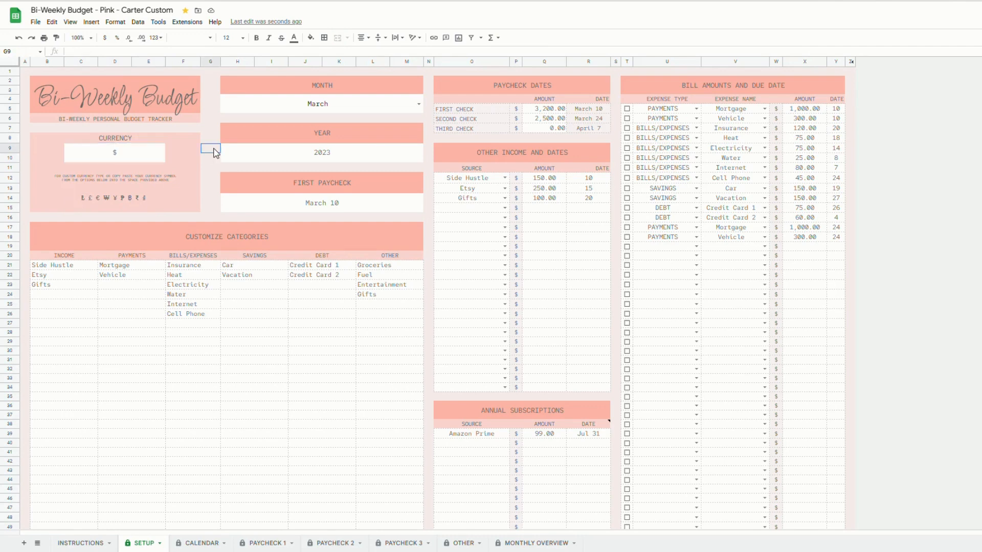
- Set the budget month to March and open the year cell for editing
left_click(418, 105)
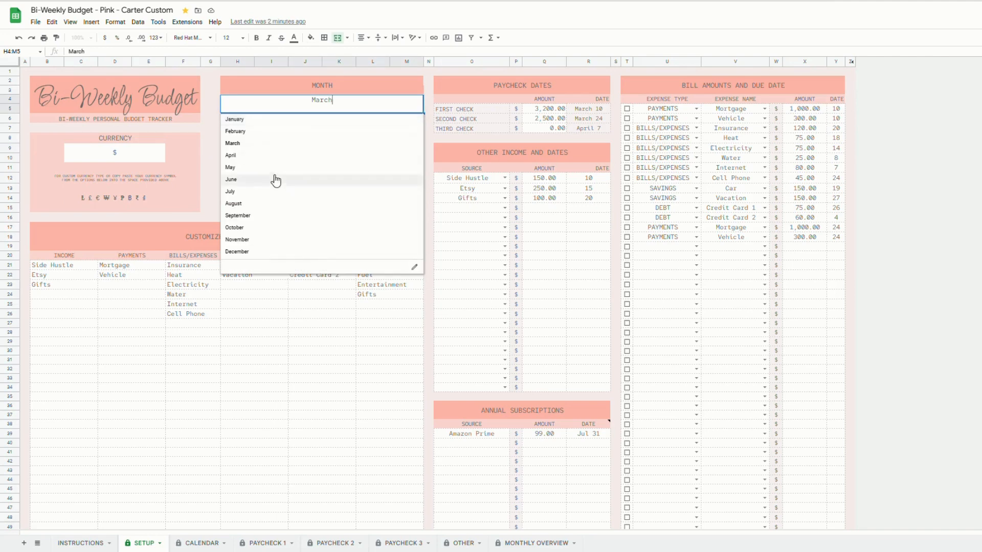
left_click(272, 148)
left_click(377, 158)
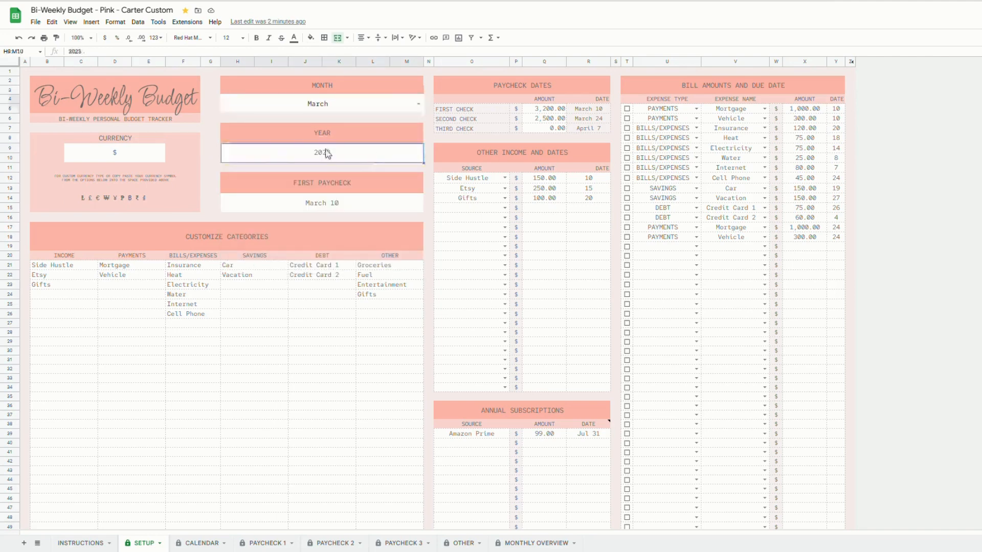
double_click(342, 160)
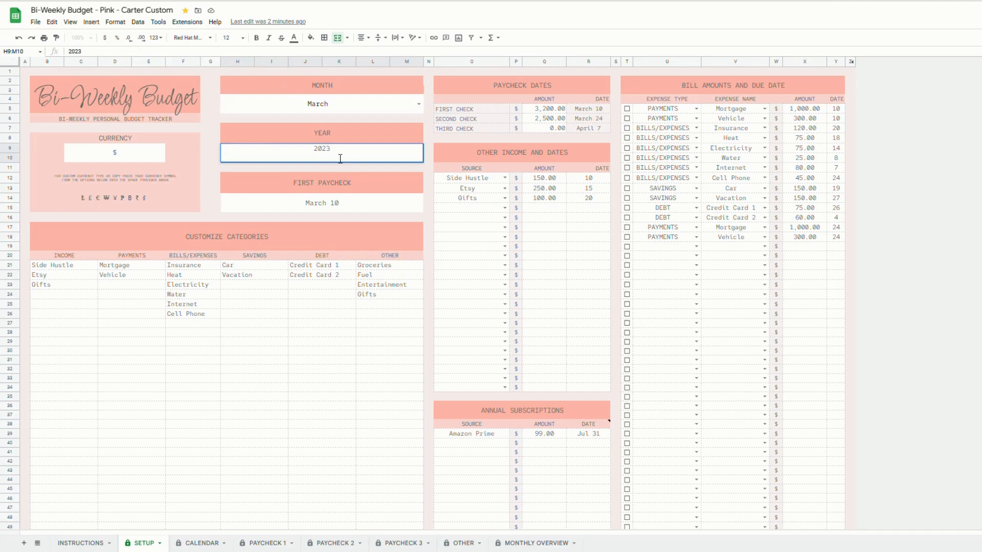
- Set the first paycheck date to March 3, 2023
left_click(338, 207)
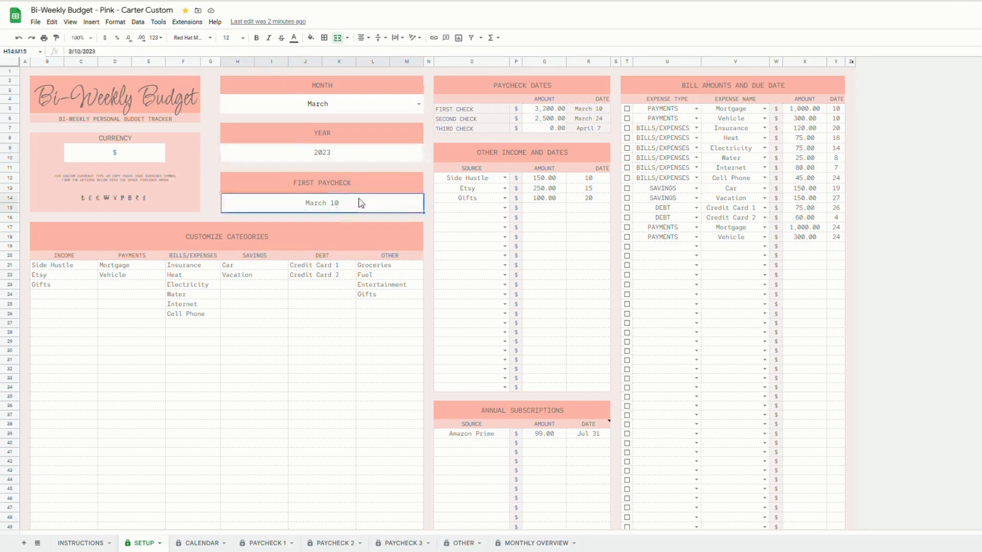
double_click(351, 208)
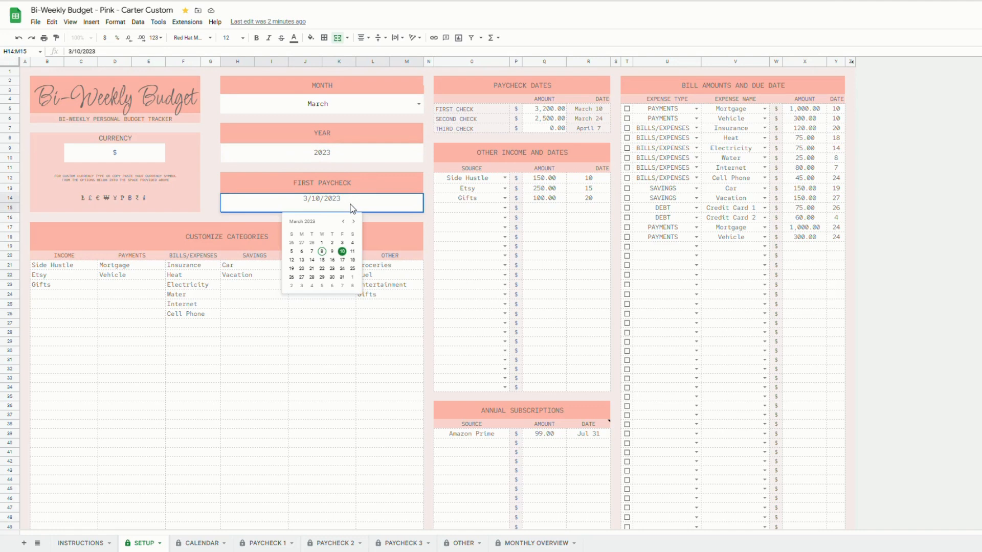
left_click(342, 243)
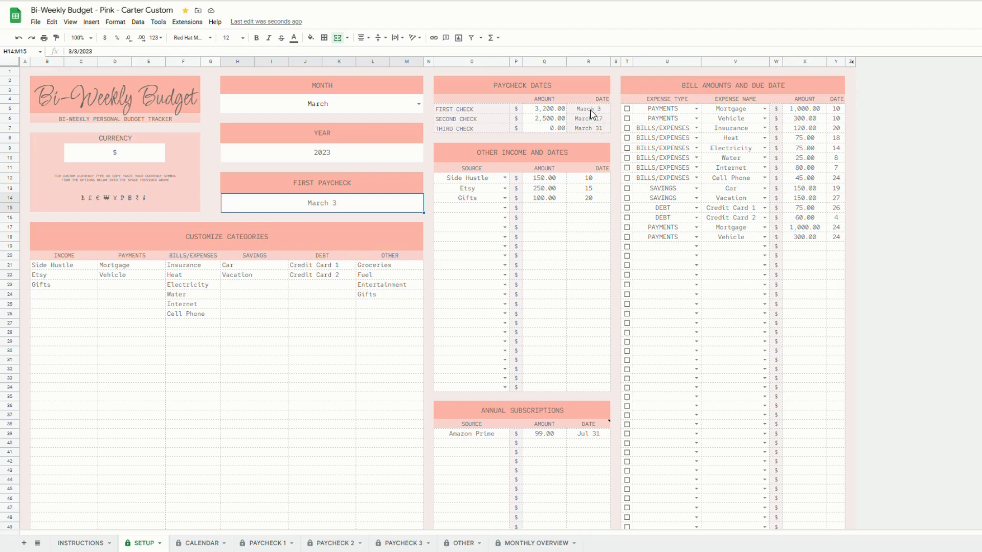
- Select the first check's amount, and set the first paycheck date to March 10, 2023
left_click(546, 110)
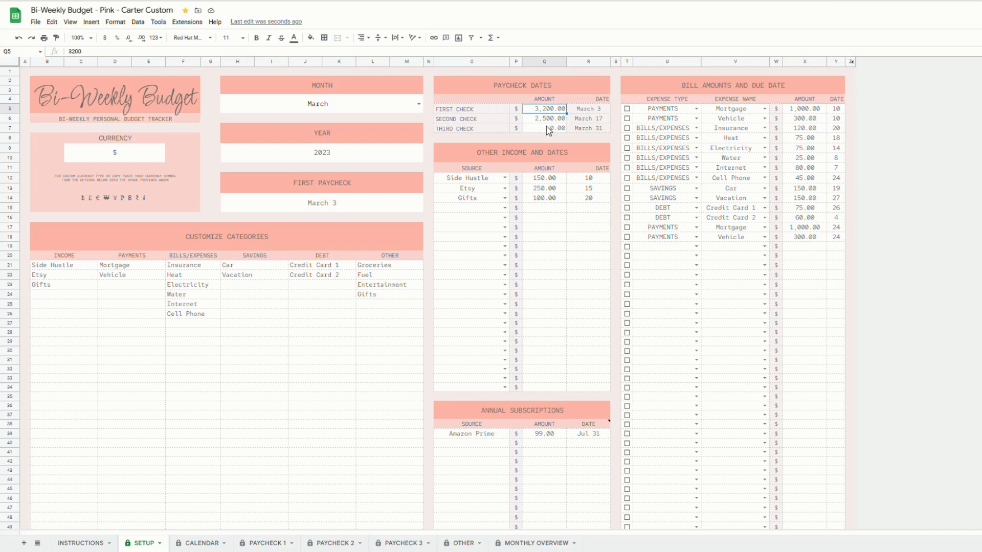
left_click(338, 207)
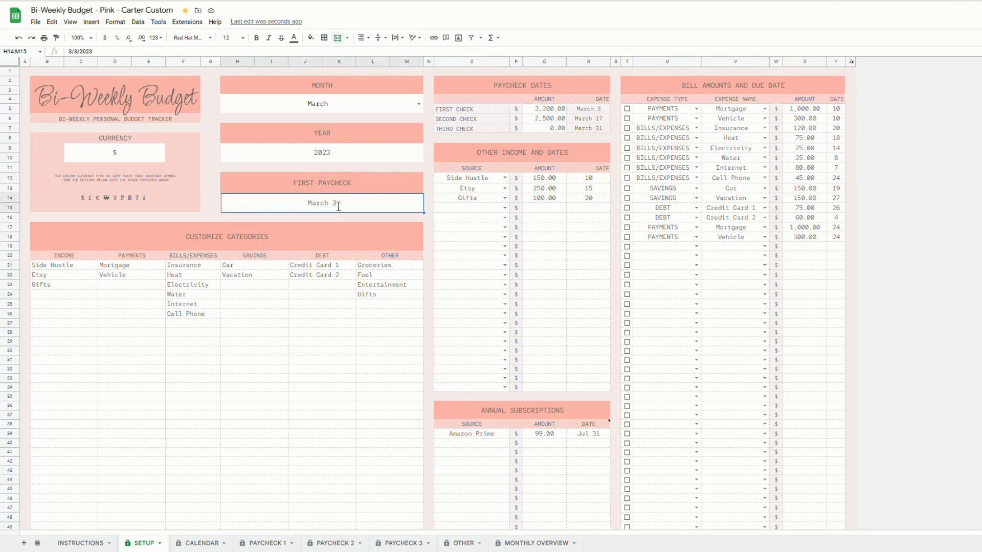
double_click(338, 206)
left_click(347, 254)
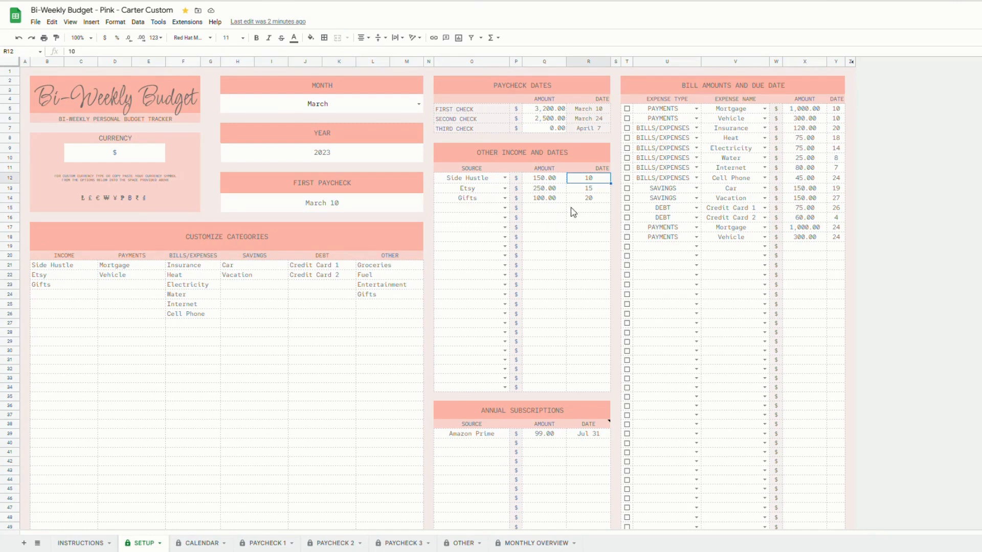
- Examine the source options, amount and date of the Side Hustle entry under Other Income and Dates
left_click(505, 178)
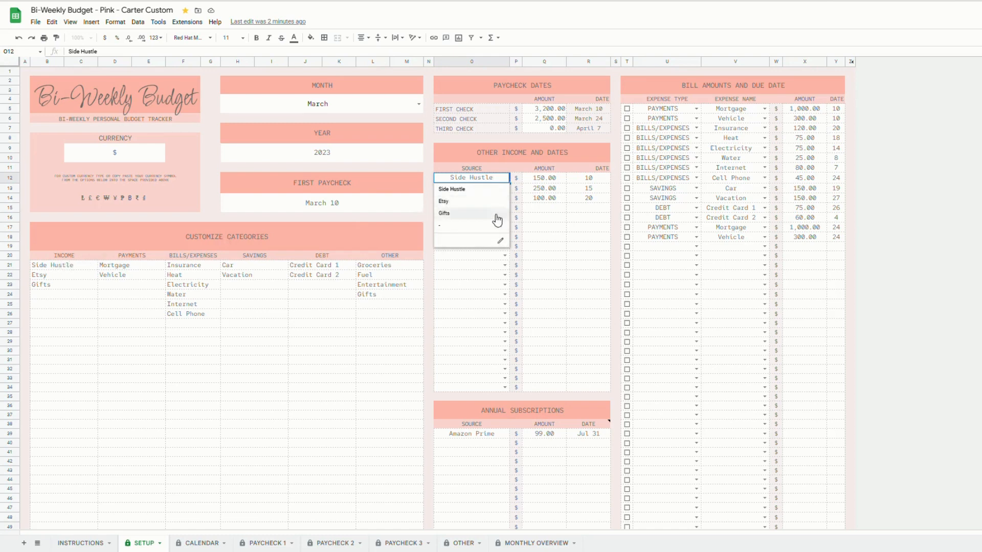
left_click(549, 180)
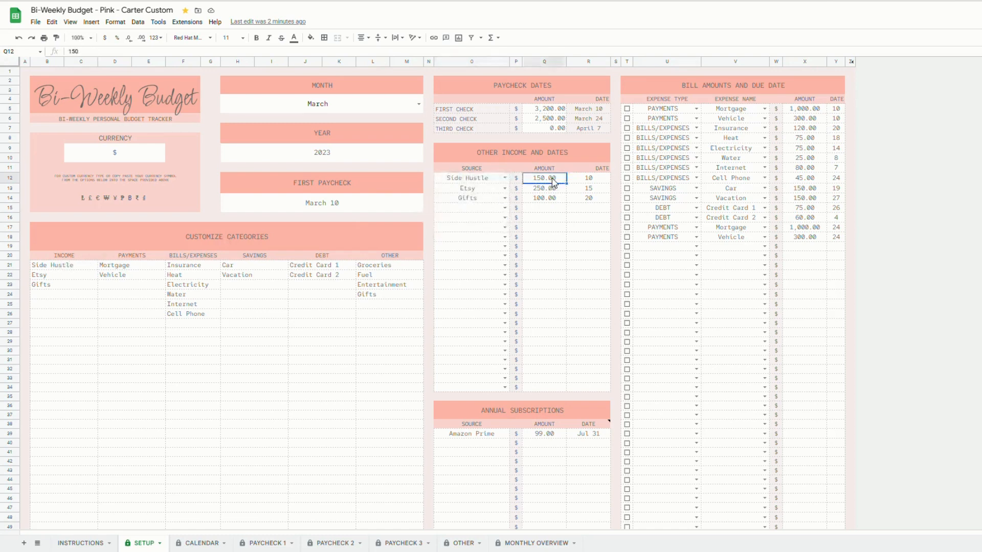
left_click(603, 185)
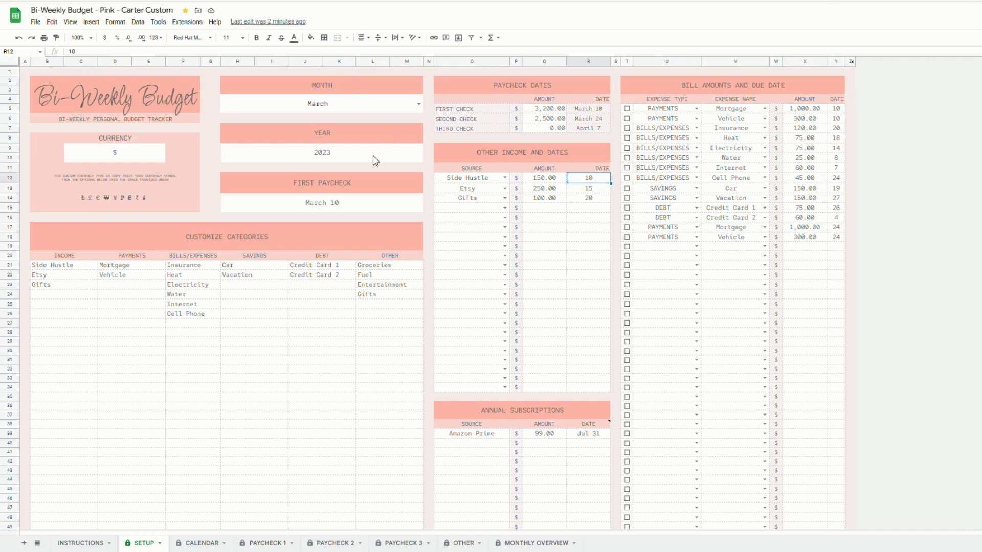
- Pick March 10, 2023 as the date in the first empty Annual Subscriptions row and clear it again
scroll(588, 301, "down", 2)
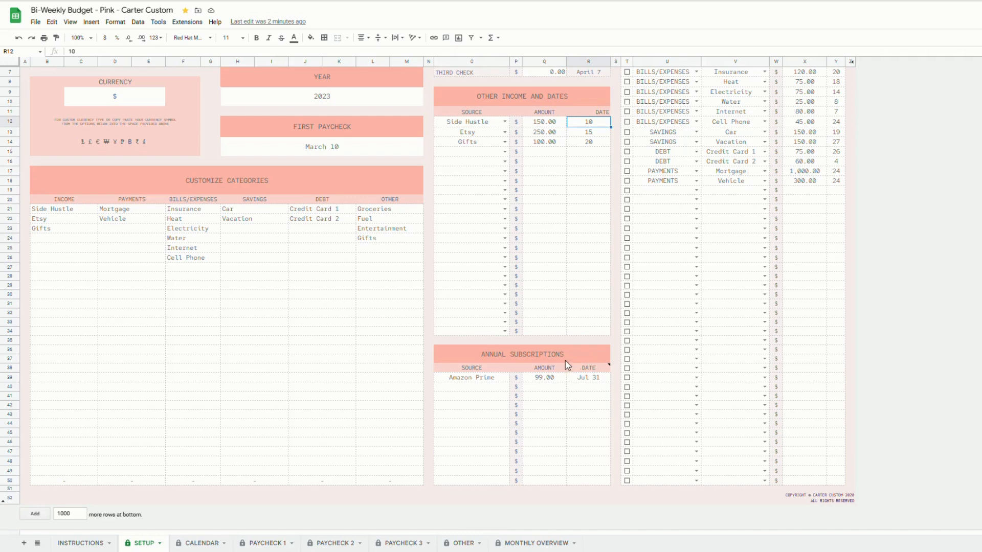
left_click(503, 387)
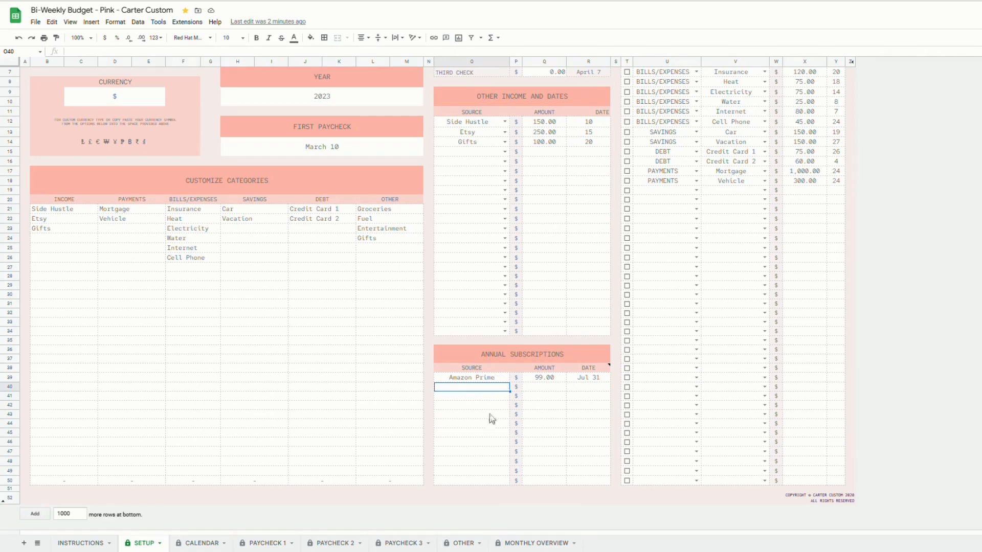
left_click(604, 386)
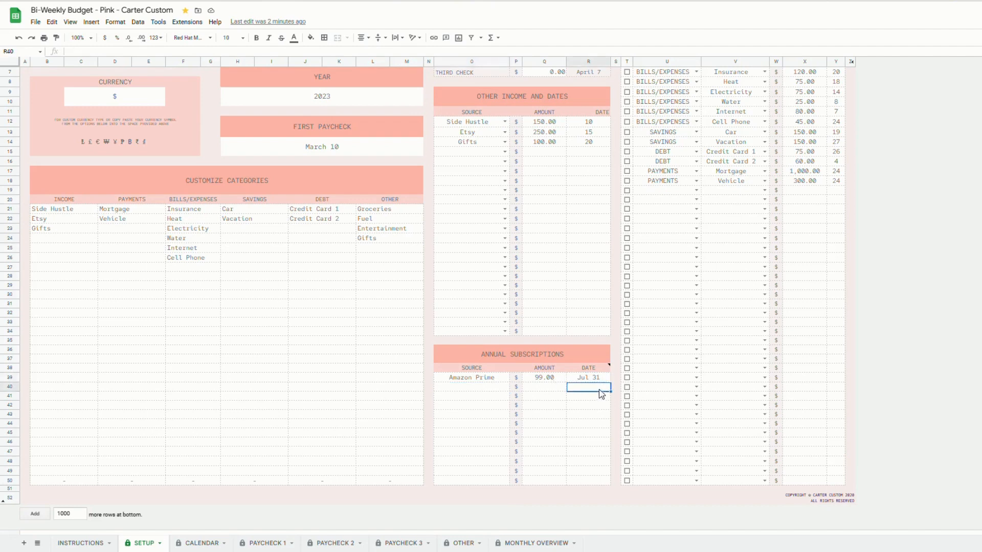
double_click(601, 392)
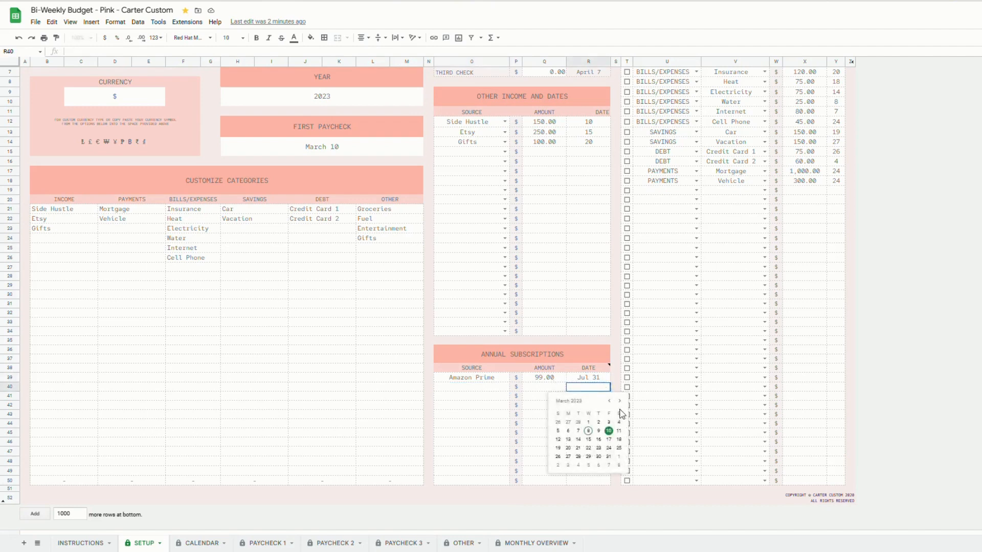
left_click(622, 401)
left_click(621, 401)
left_click(622, 401)
left_click(612, 402)
left_click(612, 402)
left_click(612, 402)
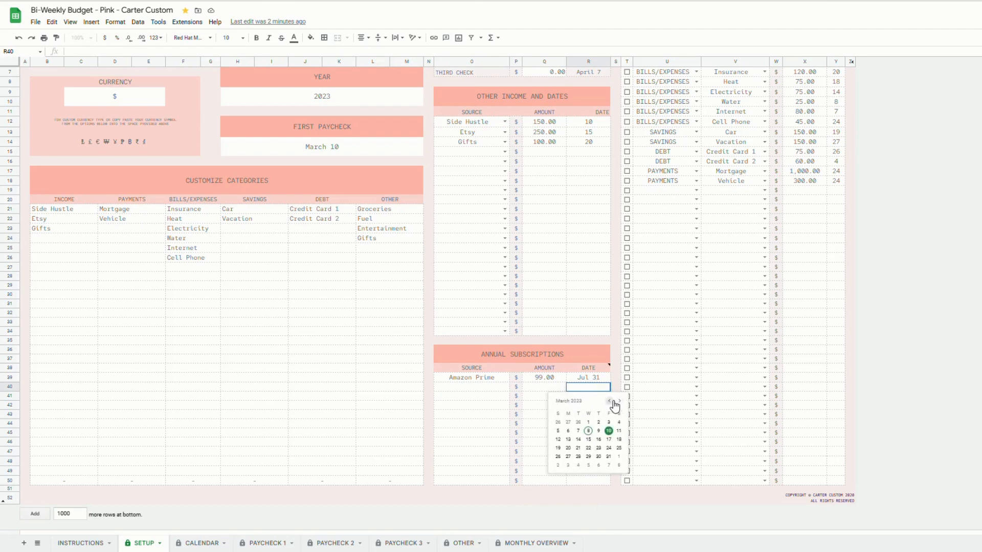
left_click(608, 430)
key("Delete")
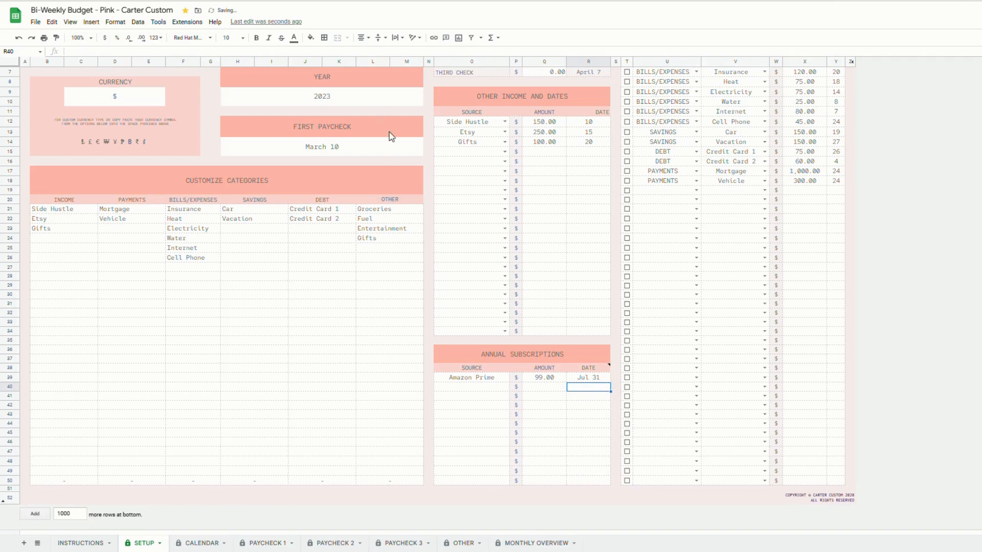
- Examine the expense type options, expense name options and amount of the first bill under Bill Amounts and Due Date
scroll(719, 362, "up", 2)
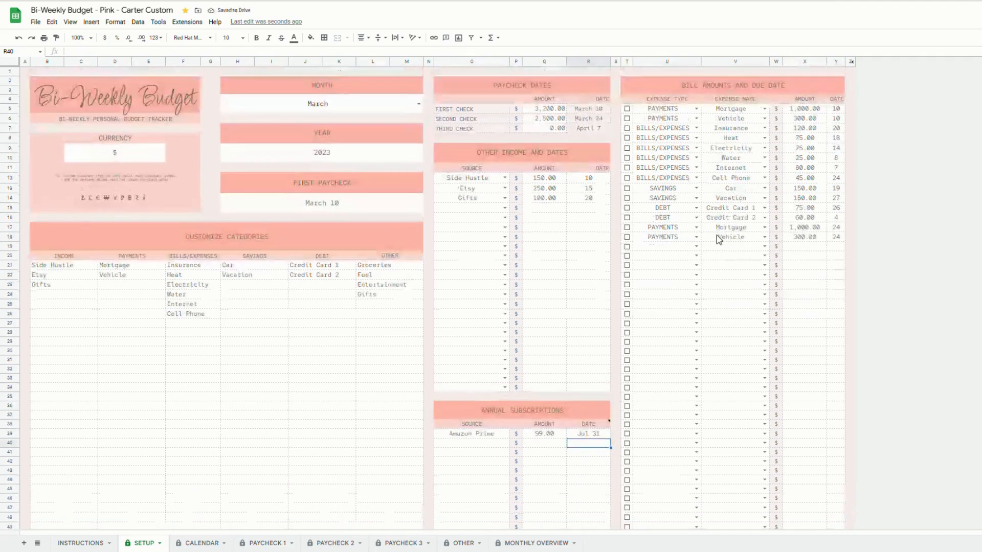
left_click(696, 109)
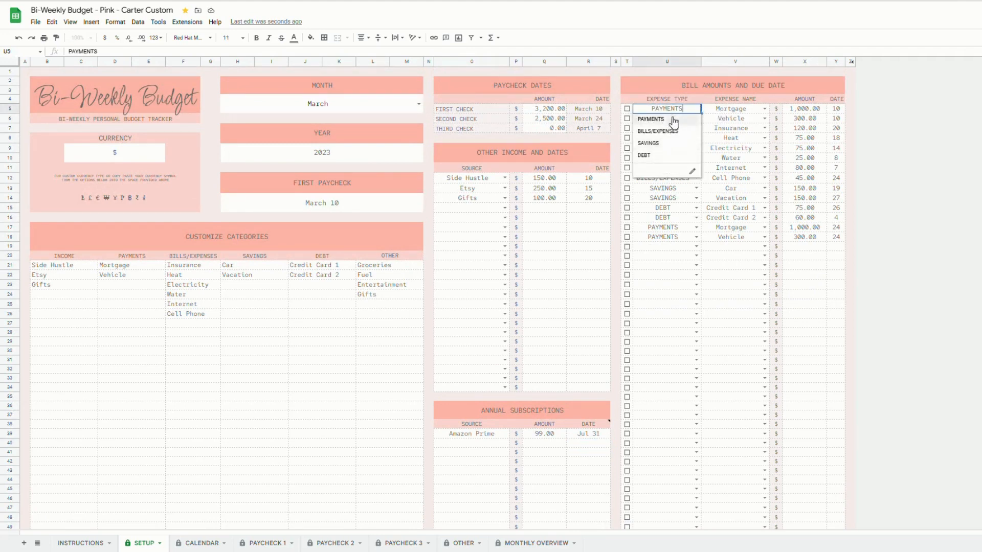
left_click(764, 112)
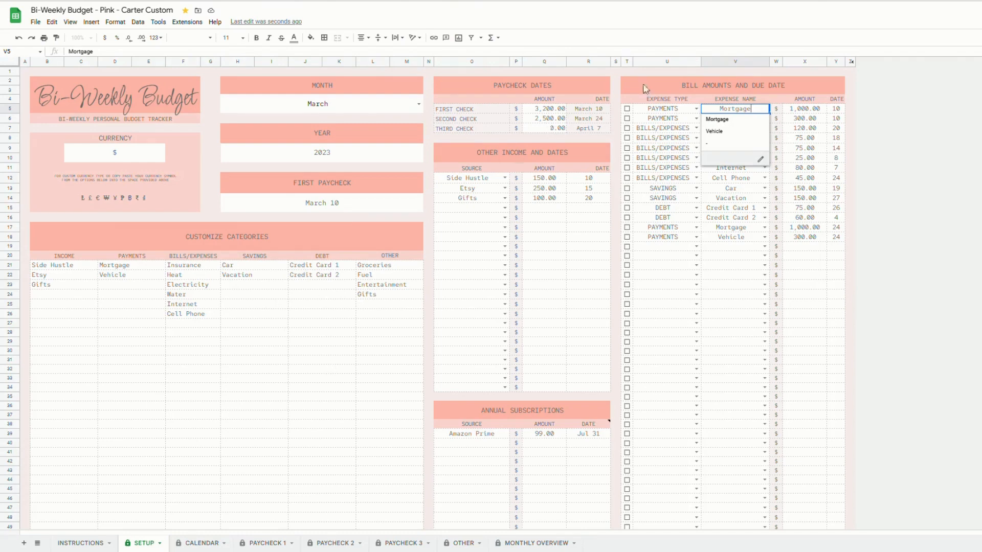
left_click(665, 109)
left_click(802, 109)
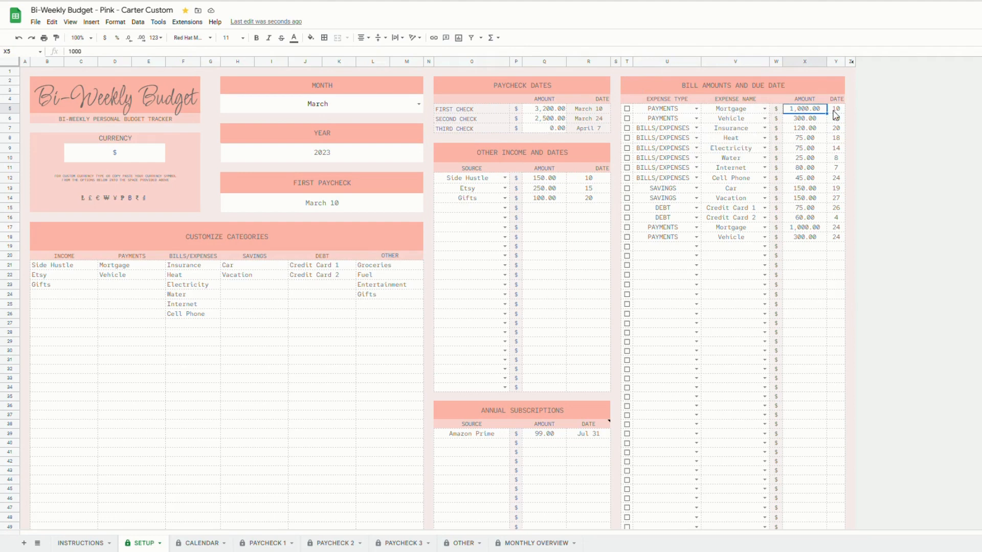
- Check off the first four bills in the list: Mortgage, Vehicle, Insurance and Heat
left_click(627, 108)
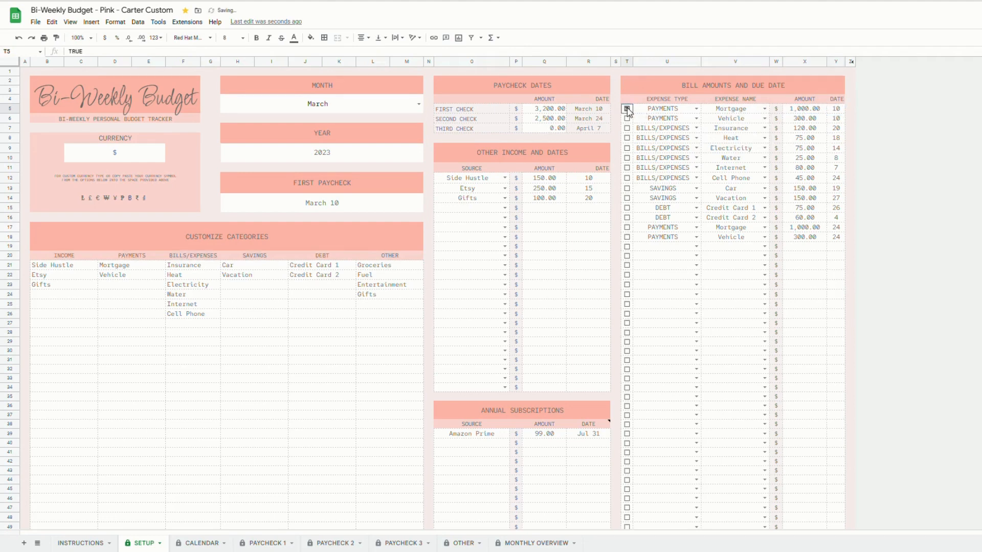
left_click(626, 118)
left_click(627, 128)
left_click(627, 137)
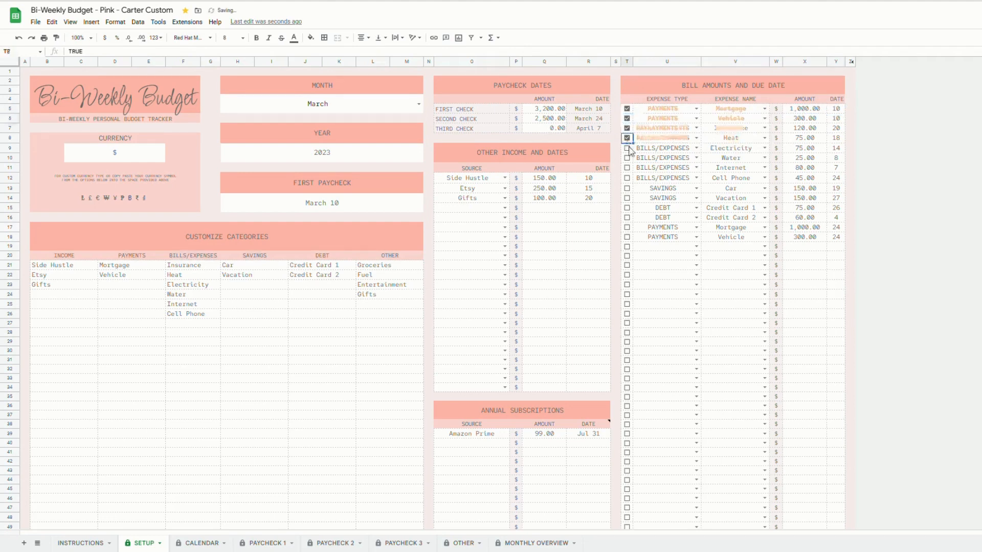
- Remove the check marks from the bills at the start of the bill list
left_click(626, 149)
left_click(627, 137)
left_click(627, 128)
left_click(627, 118)
left_click(627, 109)
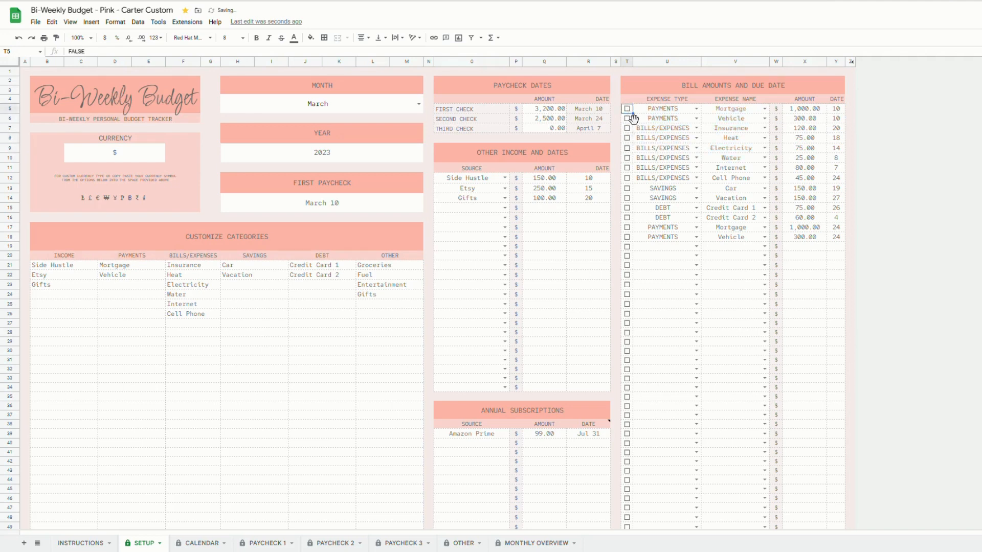
- On the CALENDAR sheet, switch the calendar start day to Monday and back to Sunday
left_click(202, 543)
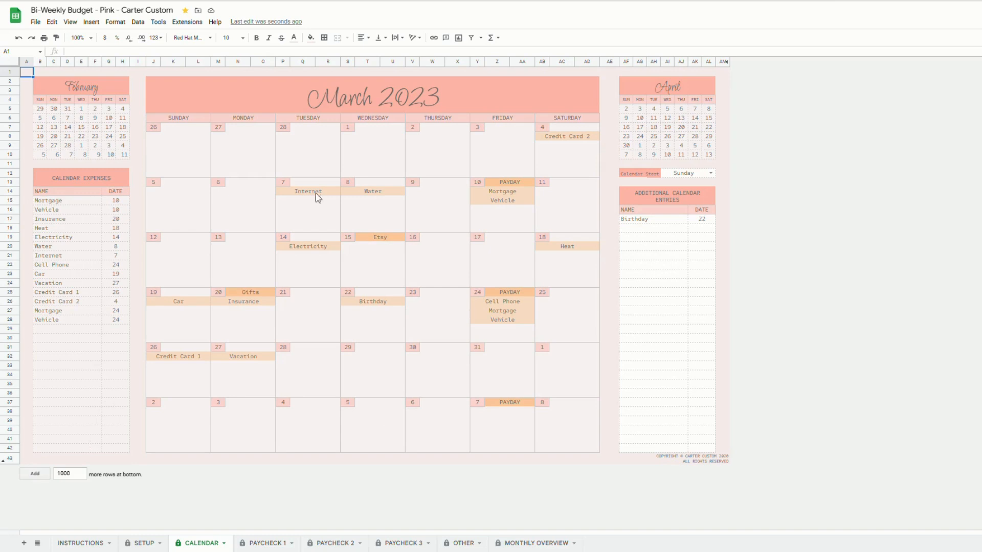
left_click(711, 173)
left_click(700, 184)
left_click(710, 173)
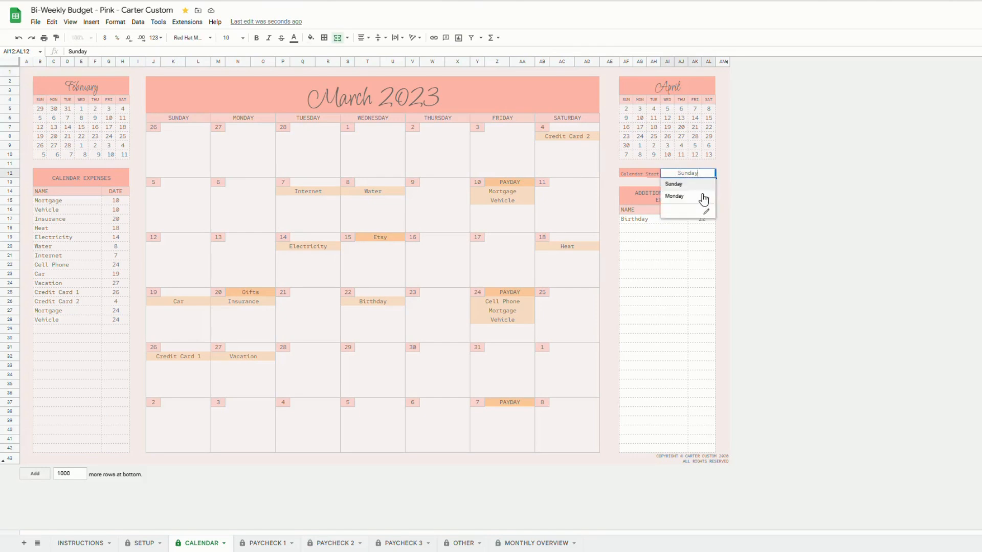
left_click(703, 199)
left_click(711, 173)
left_click(694, 183)
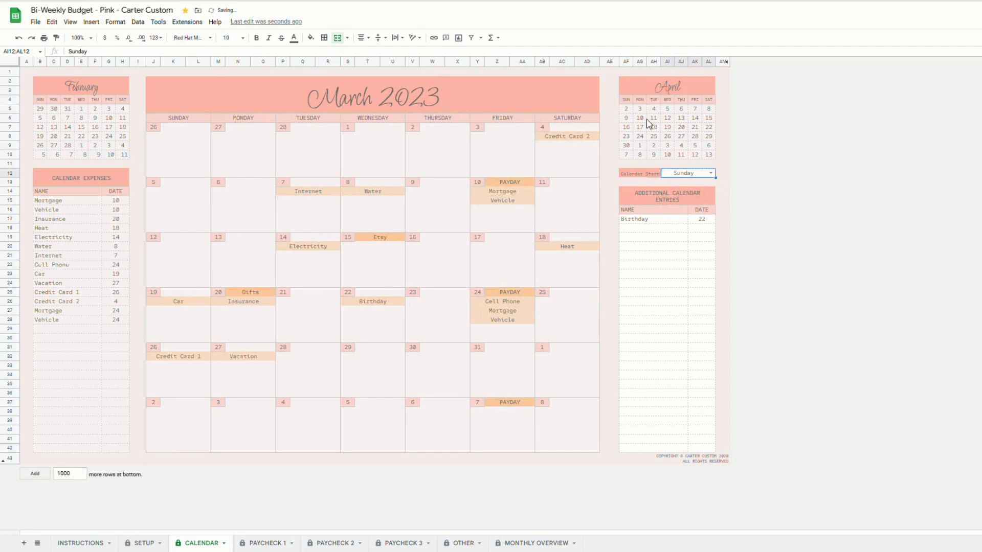
- Add an Anniversary entry dated 2 beneath Birthday in the additional calendar entries
left_click(665, 230)
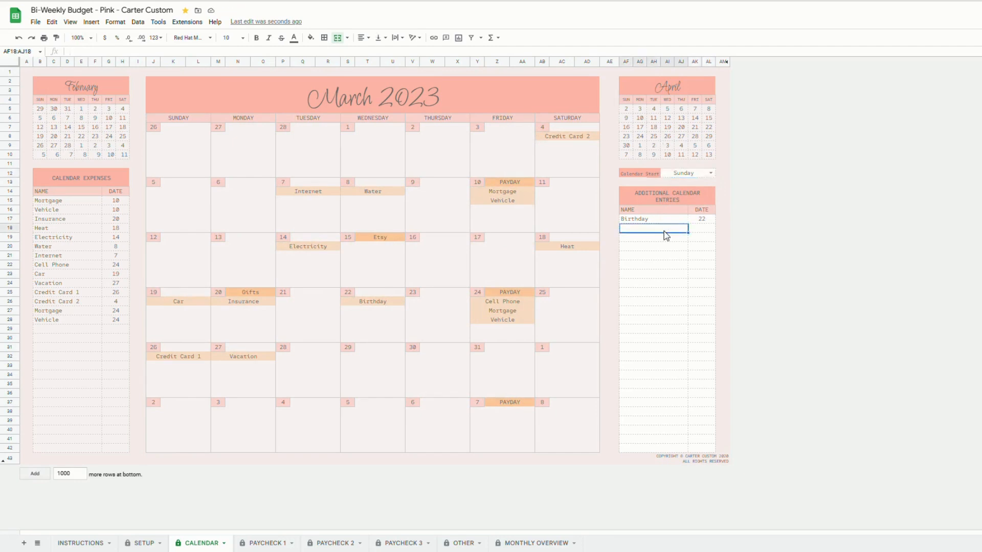
type("Anniversary")
left_click(700, 230)
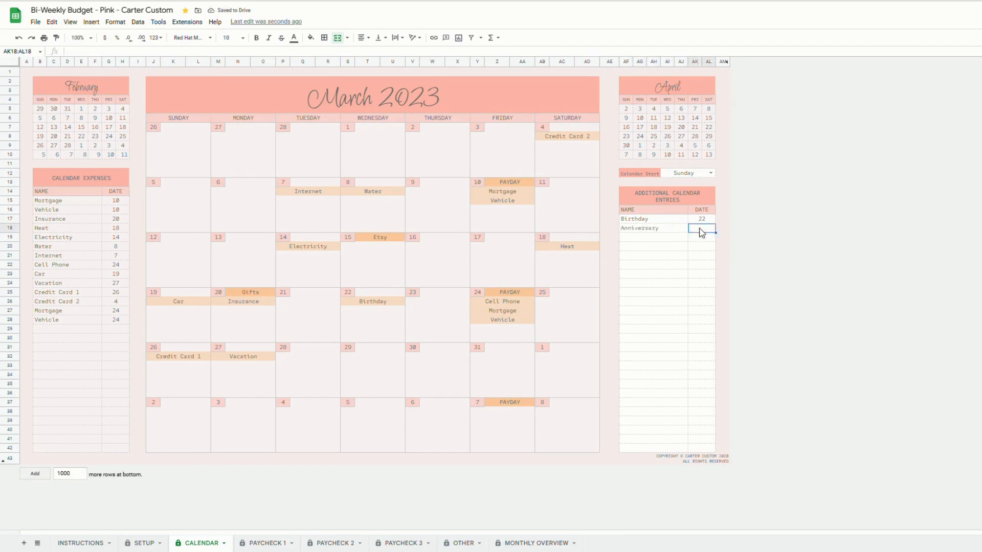
type("2")
key("Return")
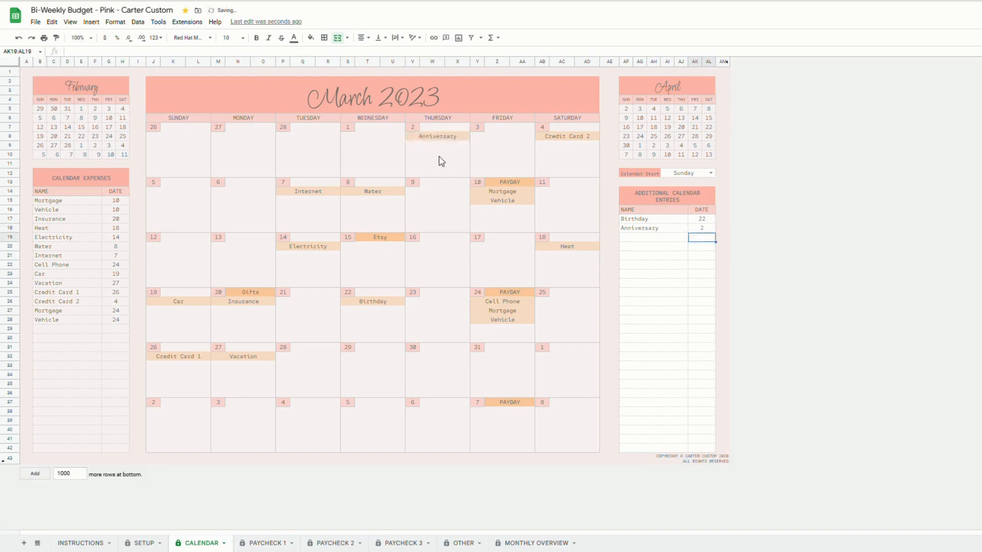
- On the PAYCHECK 1 sheet, examine the summary chart and the budget and actual columns of the summary table
left_click(266, 543)
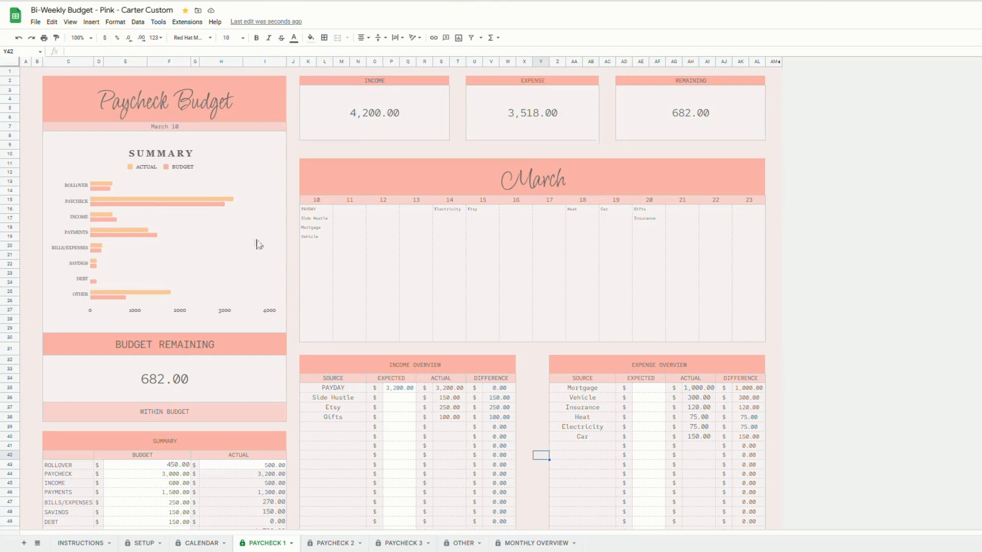
scroll(189, 368, "down", 1)
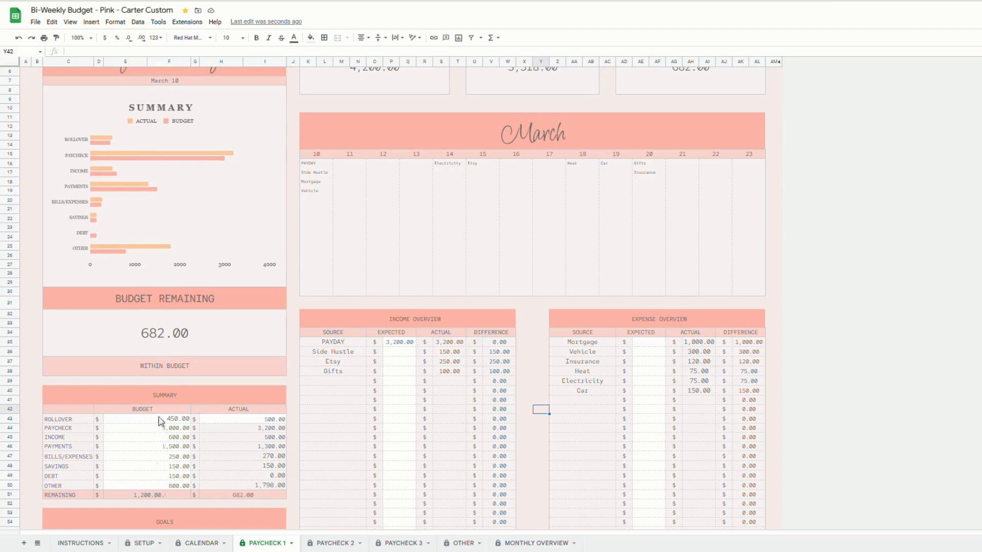
left_click(231, 424)
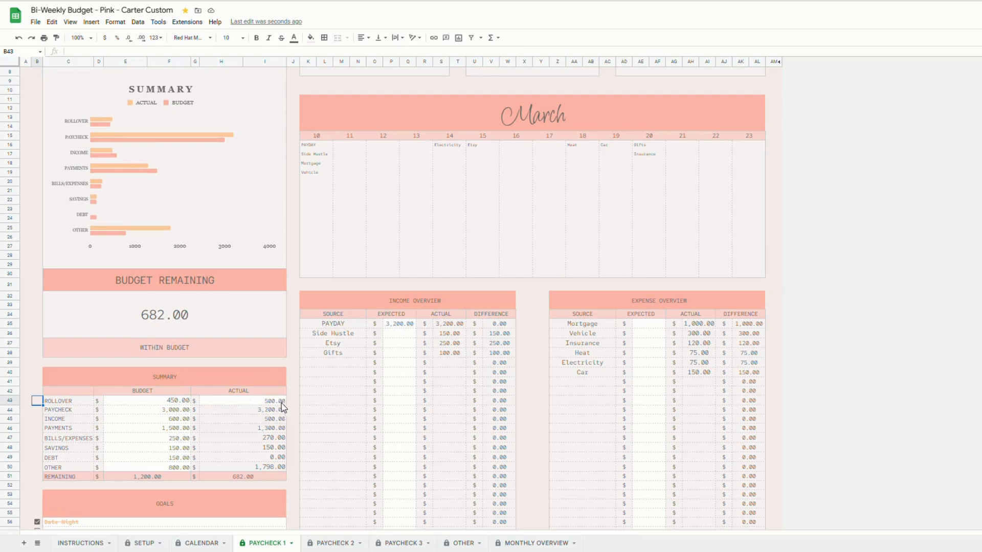
scroll(263, 481, "down", 5)
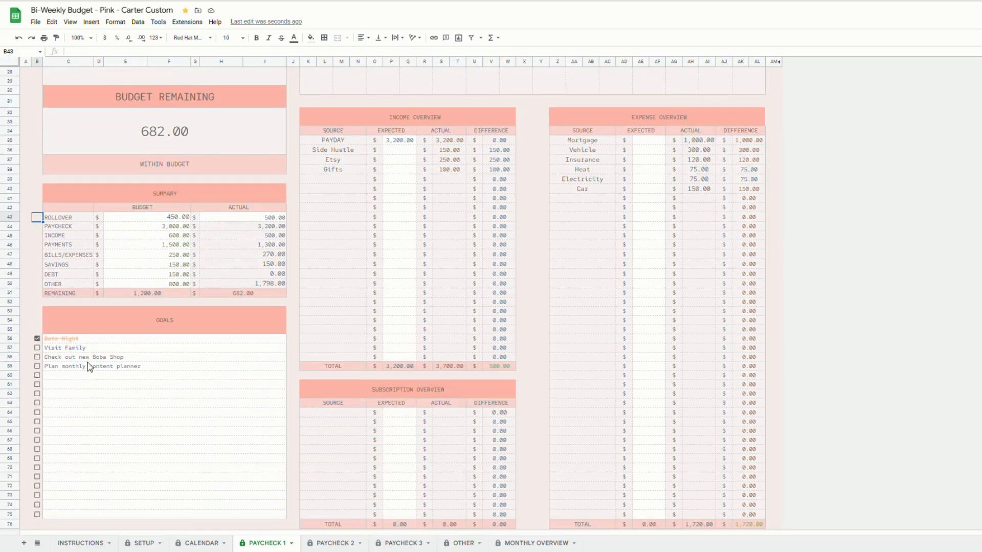
- Check off the goals Visit Family, Check out new Boba Shop and Plan monthly content planner, and remove these check marks again
left_click(37, 347)
left_click(36, 357)
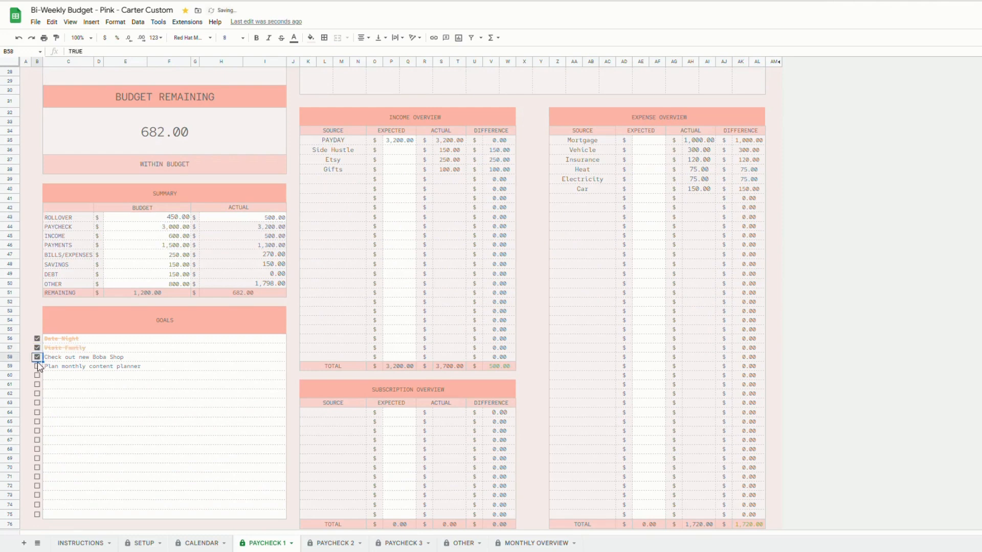
left_click(37, 366)
left_click(36, 366)
left_click(37, 357)
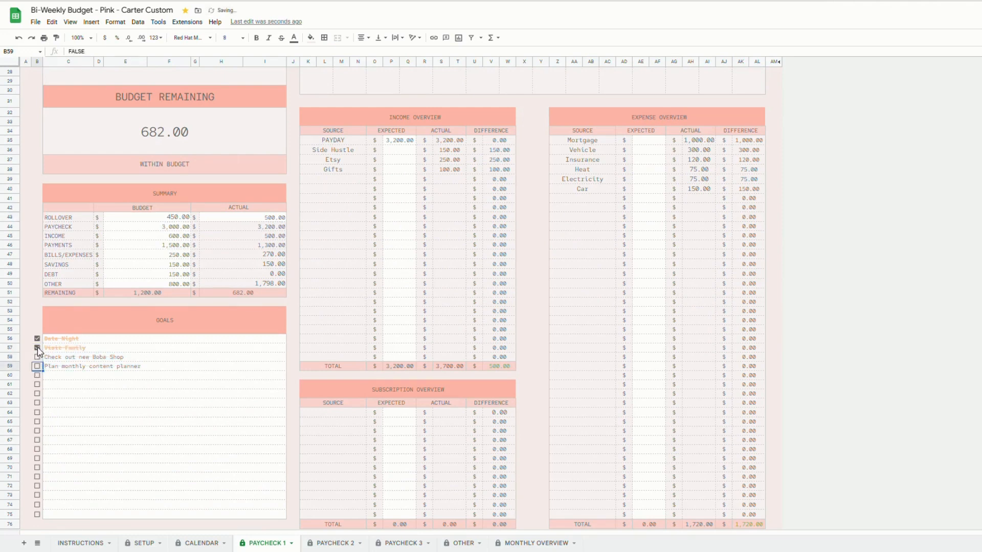
left_click(37, 347)
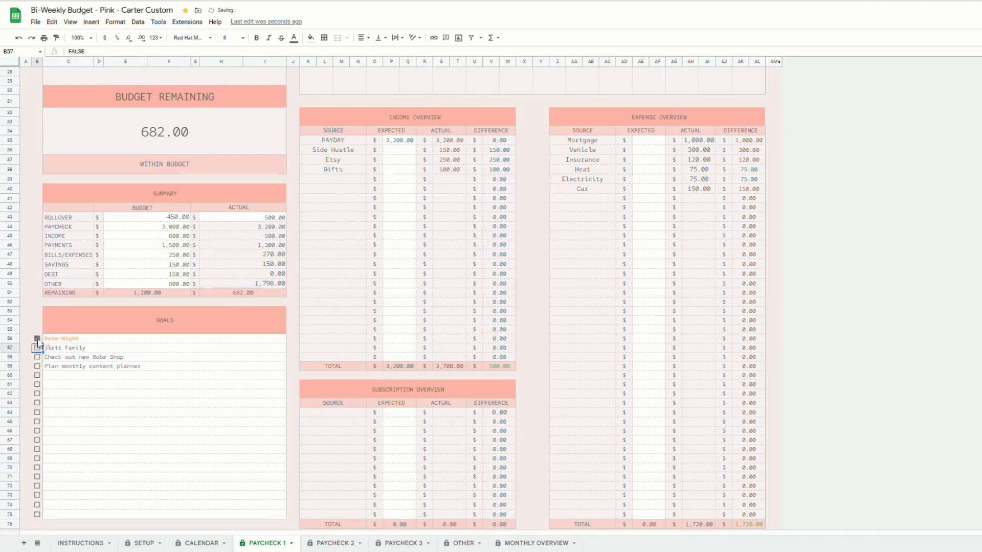
- Examine the paycheck calendar and the income, subscription and expense overviews on the PAYCHECK 1 sheet
scroll(402, 345, "up", 3)
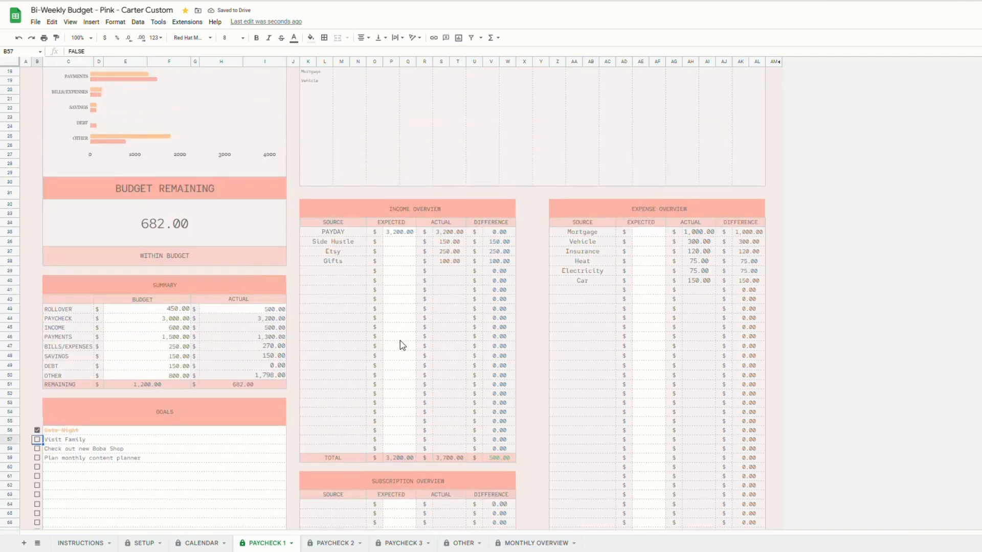
scroll(403, 346, "up", 5)
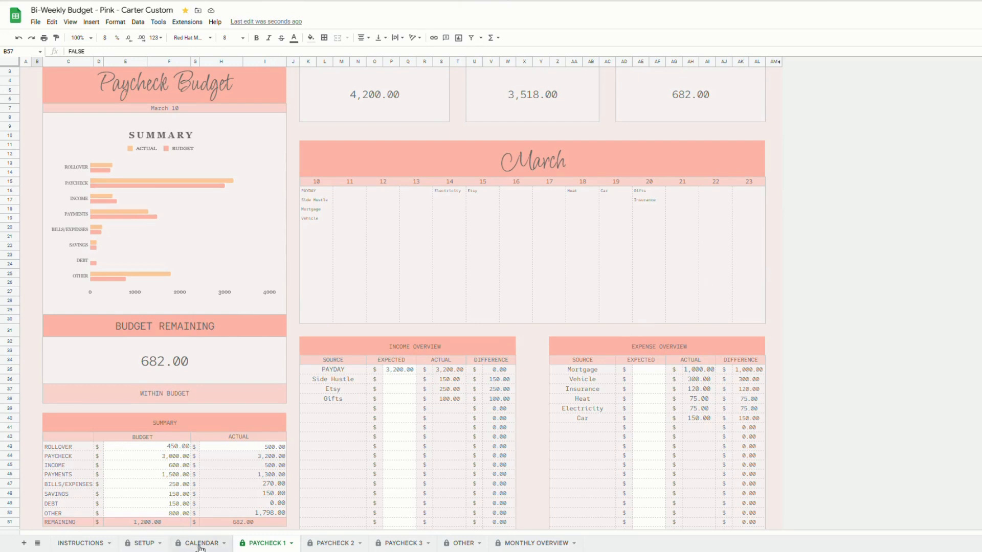
scroll(386, 389, "down", 3)
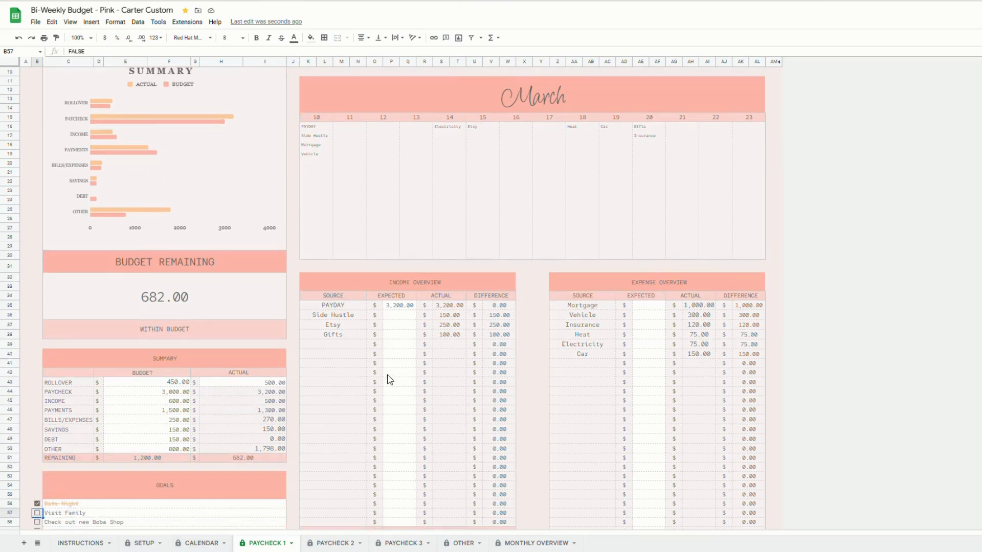
scroll(570, 329, "down", 3)
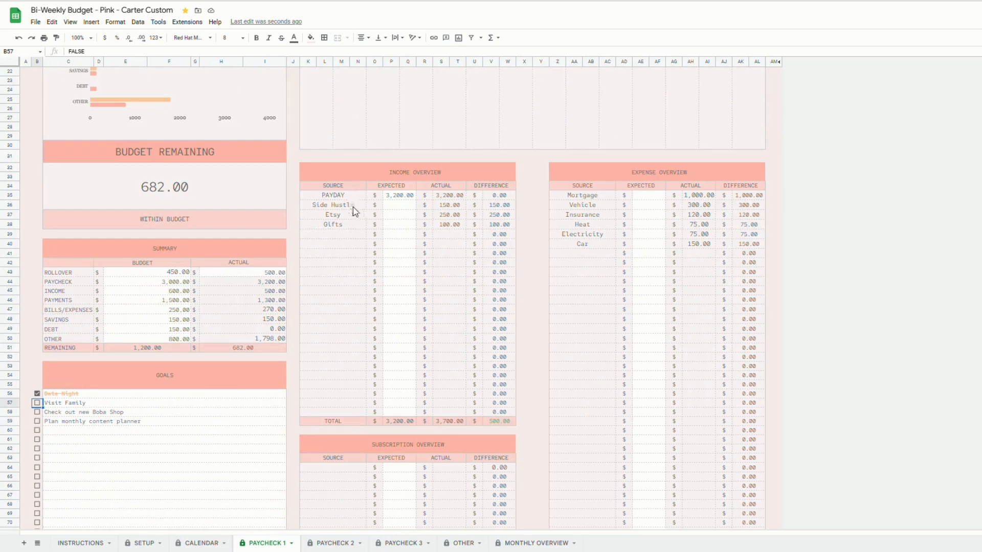
scroll(574, 254, "down", 2)
scroll(368, 391, "down", 1)
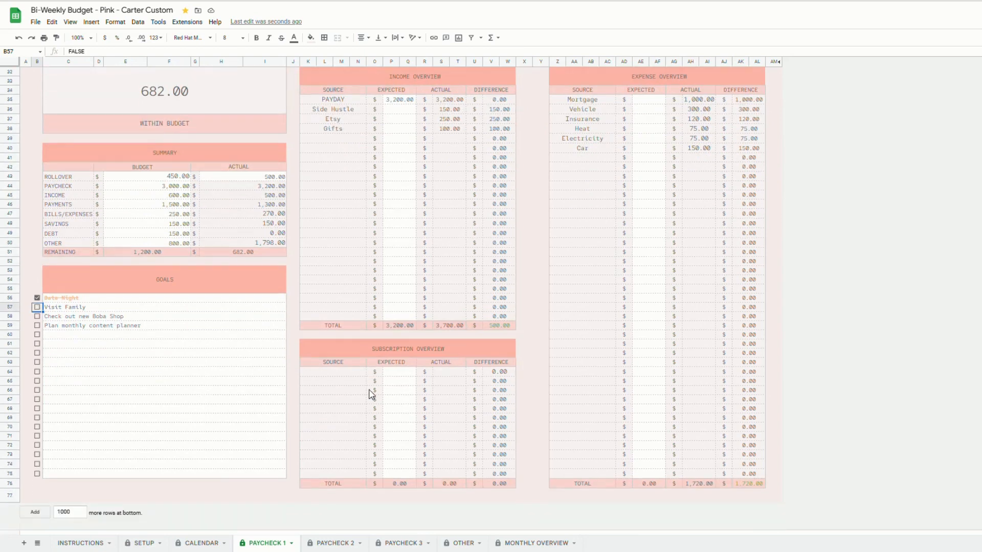
scroll(294, 365, "up", 2)
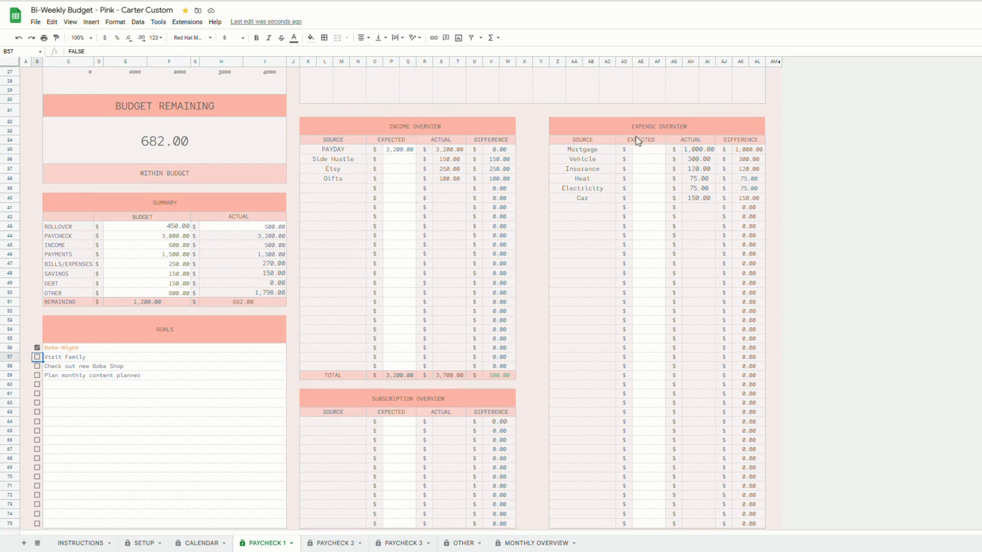
left_click_drag(625, 449, 634, 468)
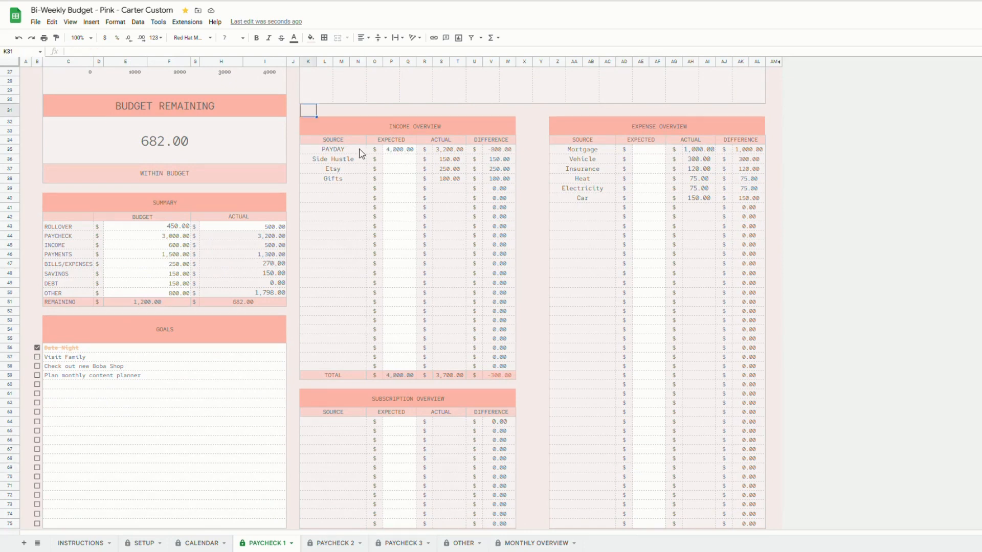
- Set the expected amount for PAYDAY in the Income Overview to 3200
left_click(401, 154)
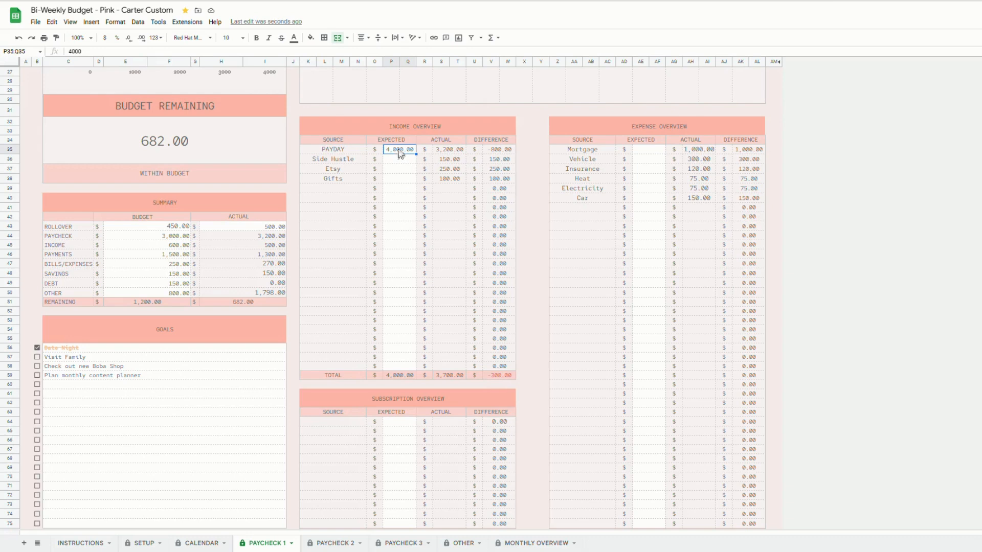
type("3200")
key("Return")
scroll(517, 379, "down", 2)
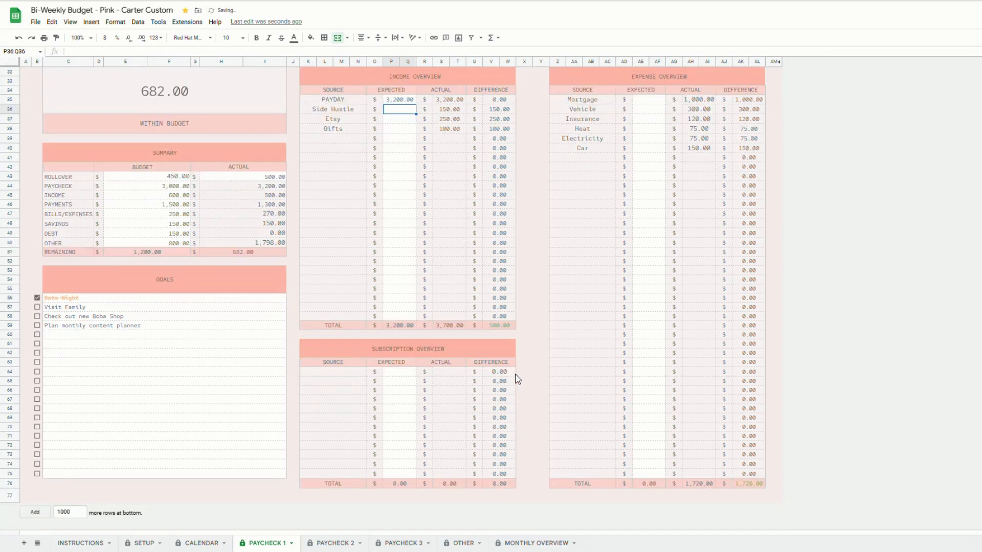
scroll(511, 383, "up", 8)
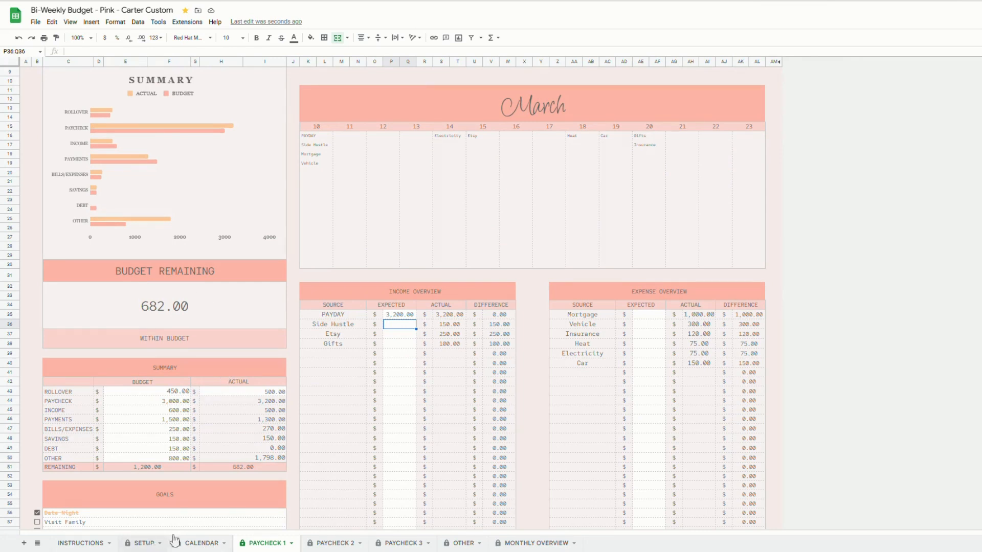
- Set the first check amount on the SETUP sheet to 100 and view the effect on the PAYCHECK 1 sheet
left_click(144, 543)
left_click(551, 110)
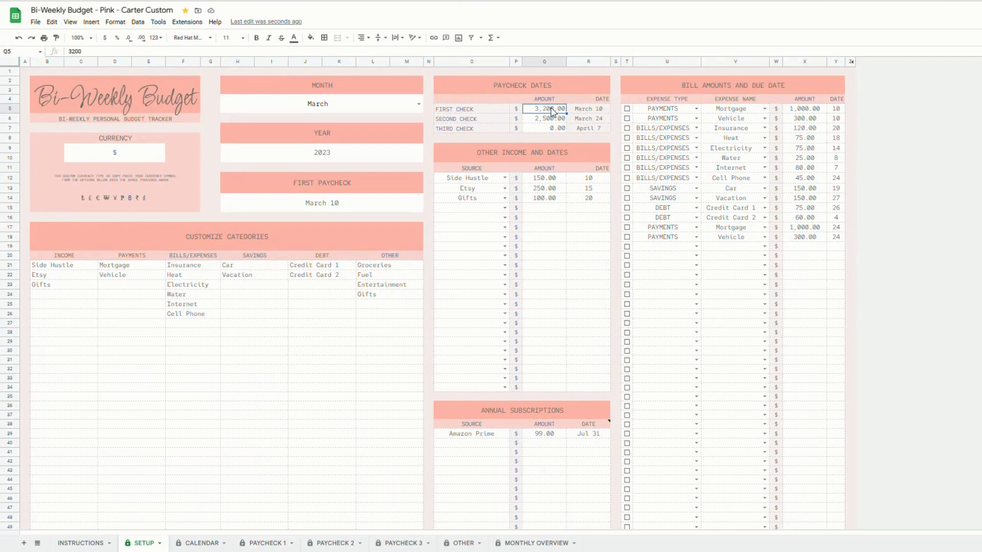
type("1")
key("Return")
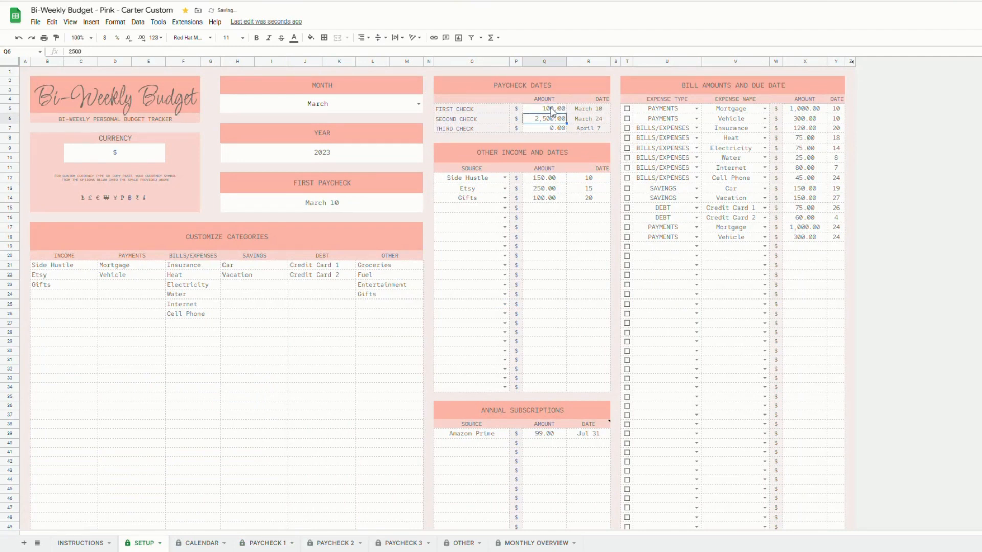
left_click(269, 543)
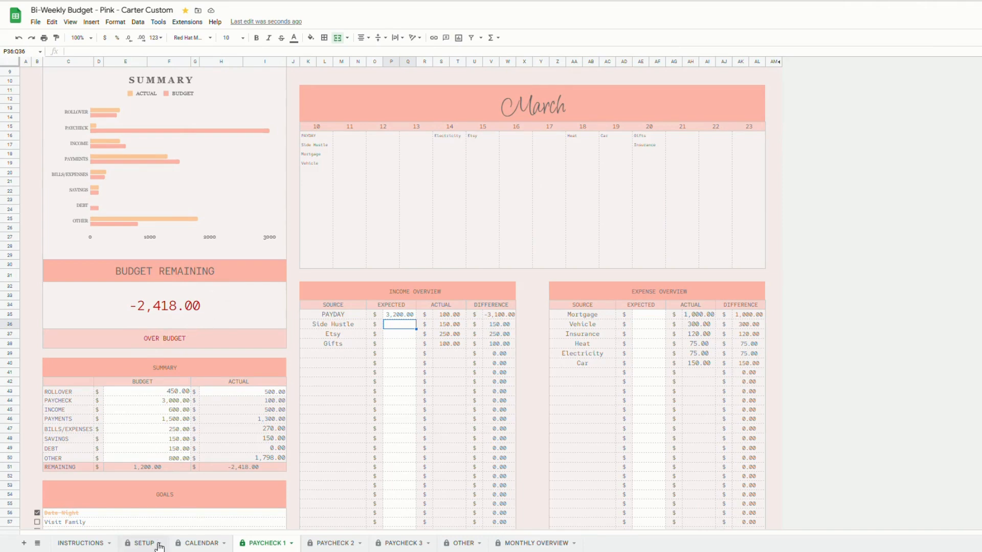
- On the SETUP sheet, set the first check amount under Paycheck Dates to 3200
left_click(154, 543)
left_click(548, 109)
type("32")
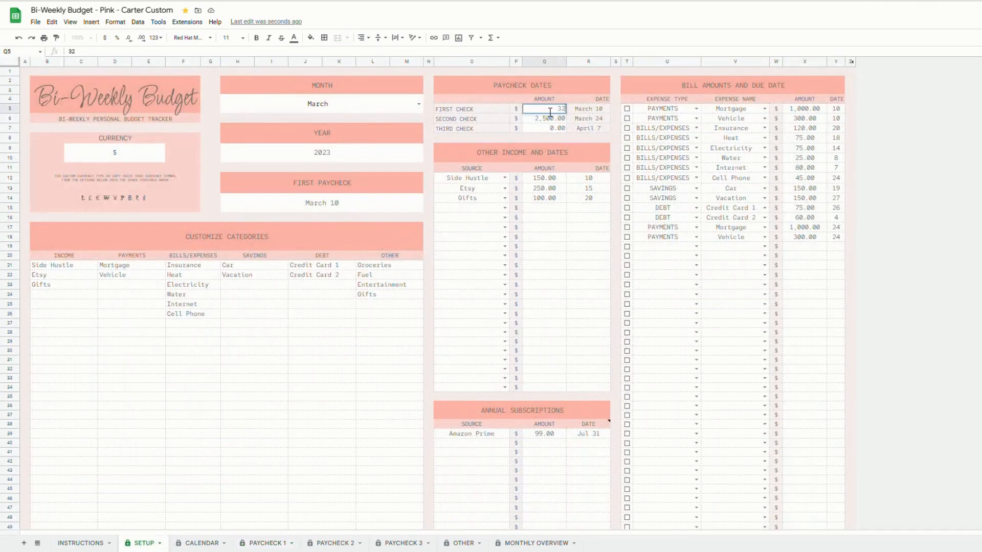
type("00")
key("Return")
- Look through the PAYCHECK 1, PAYCHECK 2 and PAYCHECK 3 sheets, returning to the PAYCHECK 2 overview
left_click(271, 545)
left_click(330, 547)
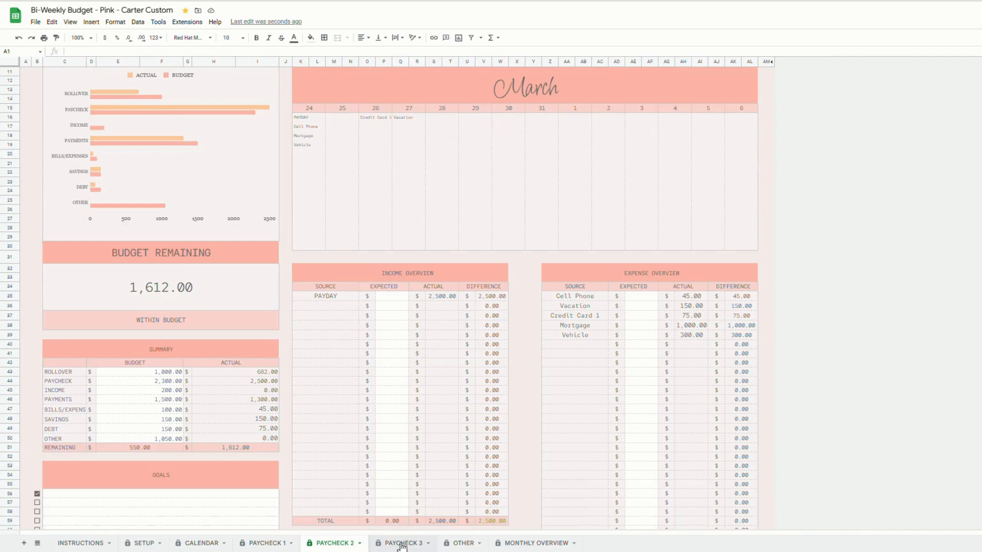
left_click(401, 546)
left_click(337, 545)
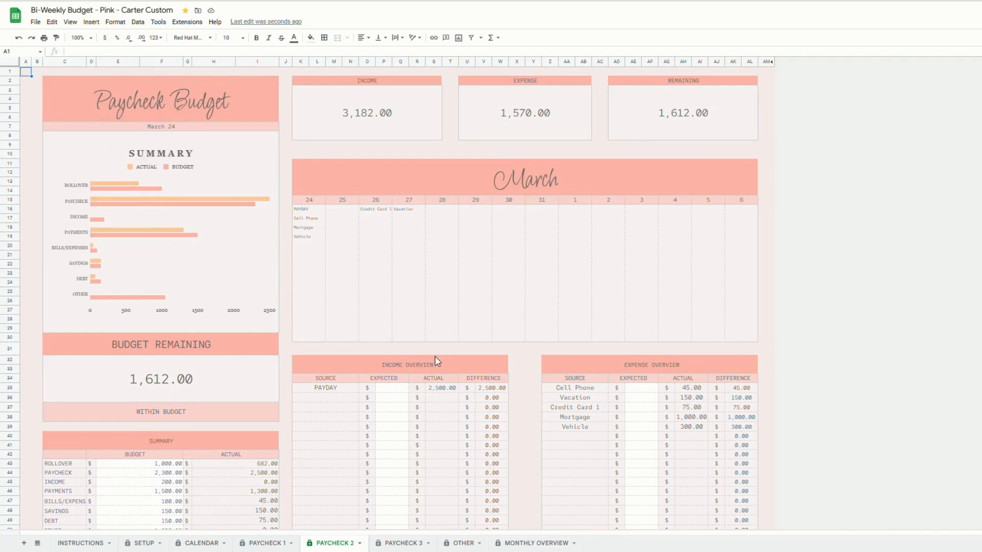
- Examine the March 10 budget and actual amounts under Remaining Funds on the OTHER sheet, referring back to the PAYCHECK 1 sheet
left_click(448, 545)
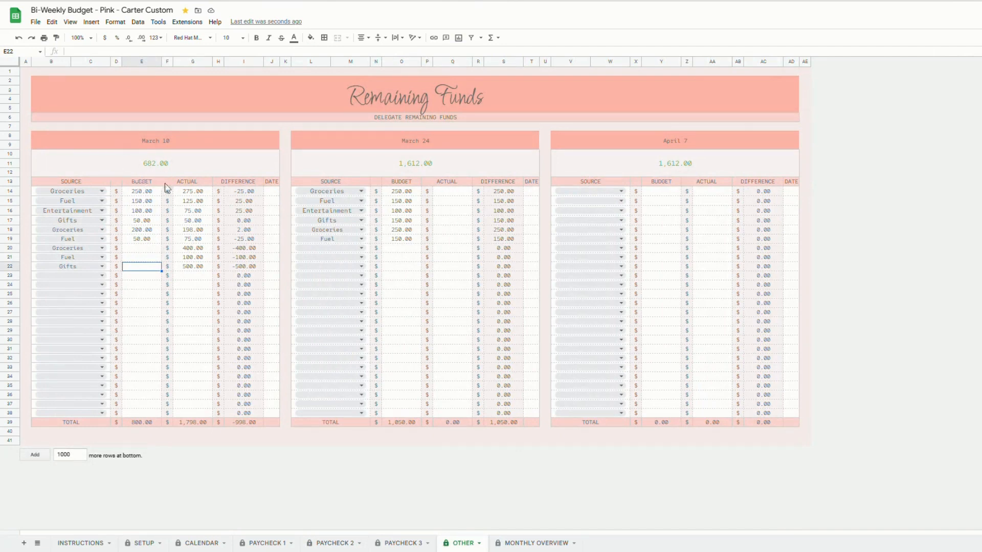
left_click(267, 543)
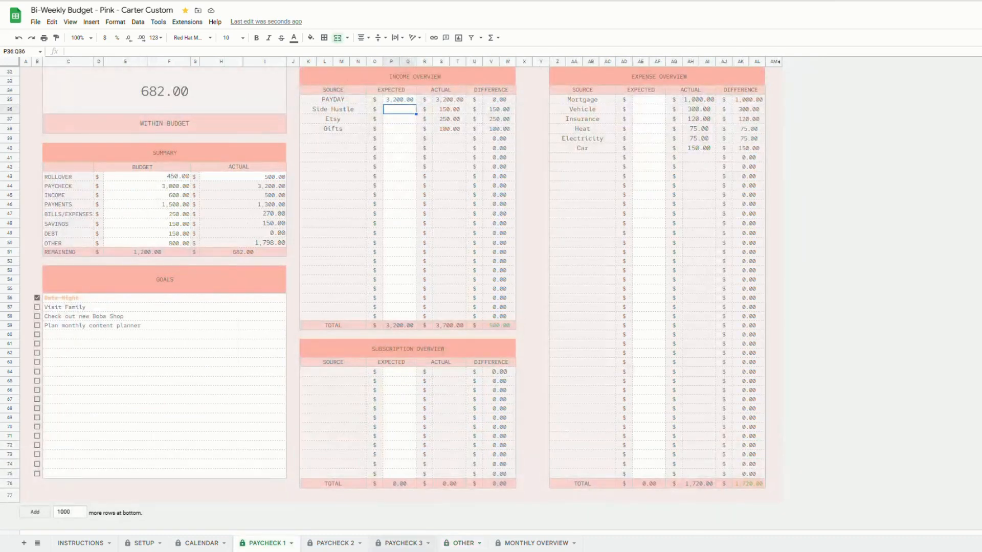
left_click(463, 543)
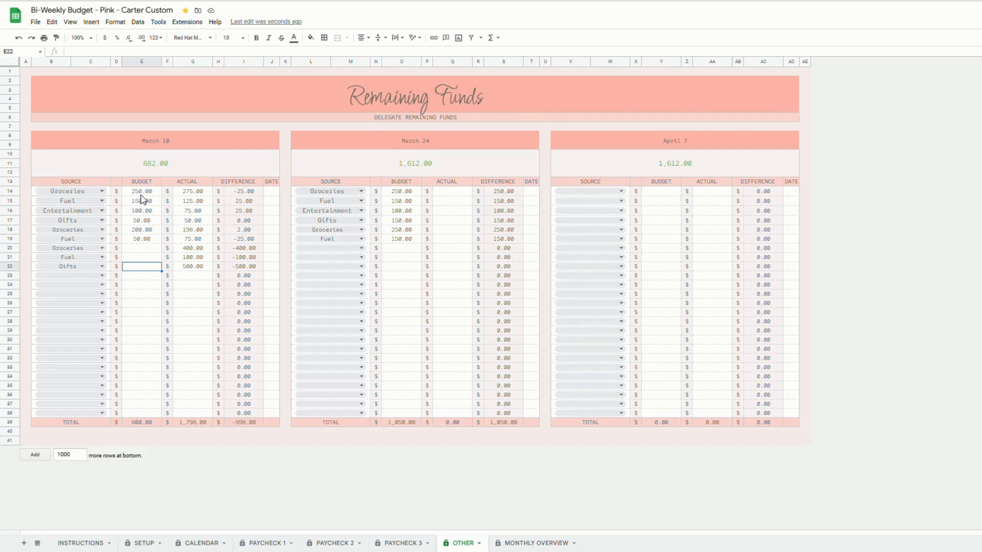
left_click(153, 201)
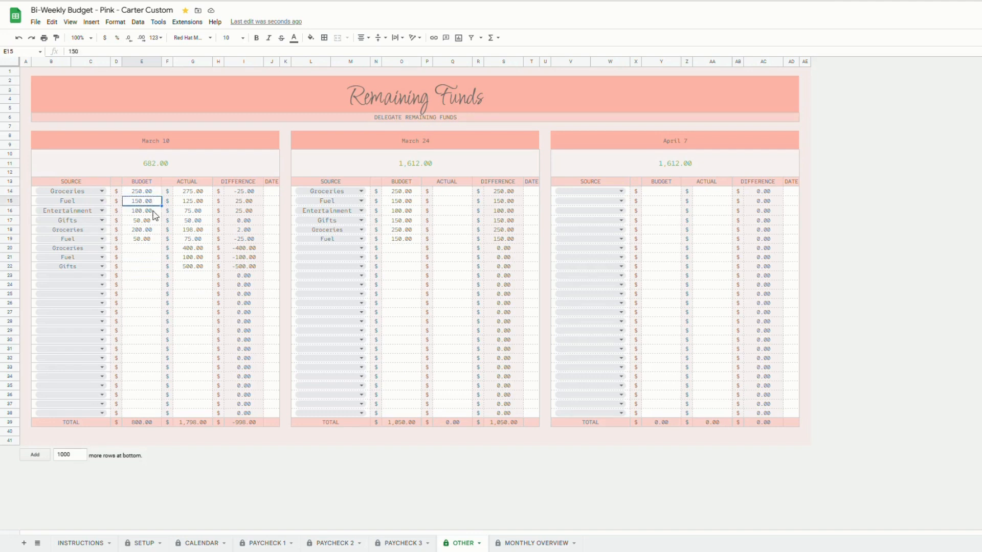
left_click(206, 193)
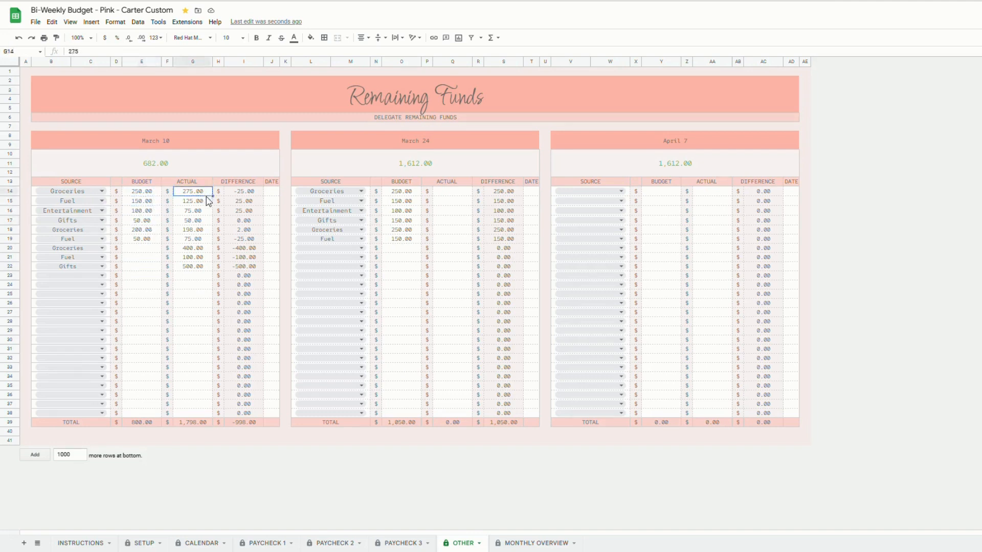
left_click(207, 200)
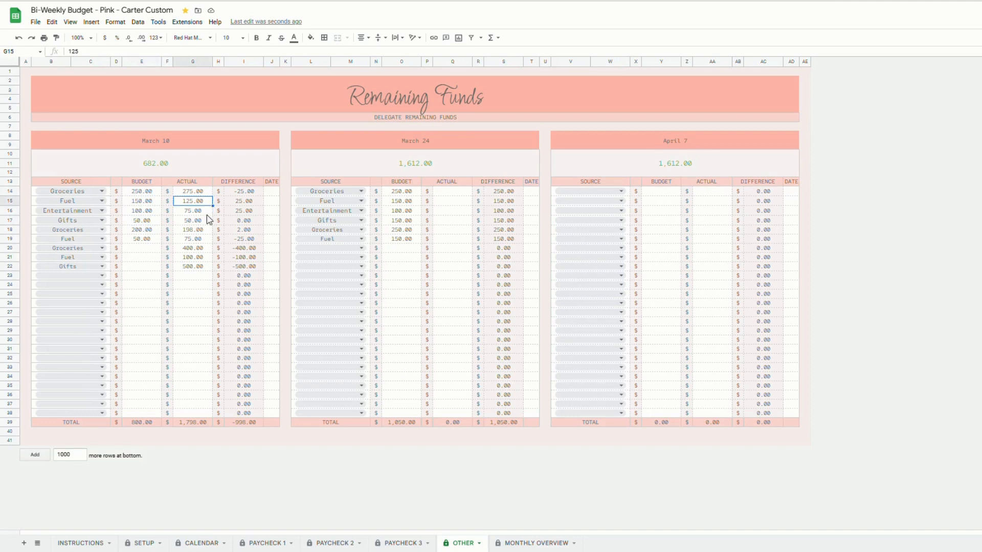
left_click(200, 269)
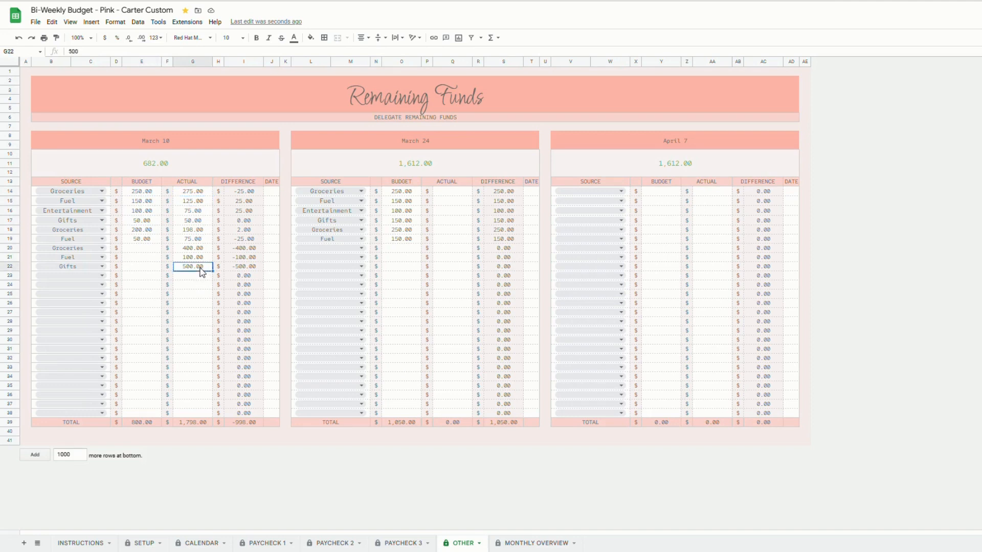
- On the OTHER sheet, add a Fuel entry with an actual amount of 100 in the next empty row under March 10
left_click(197, 277)
left_click(102, 276)
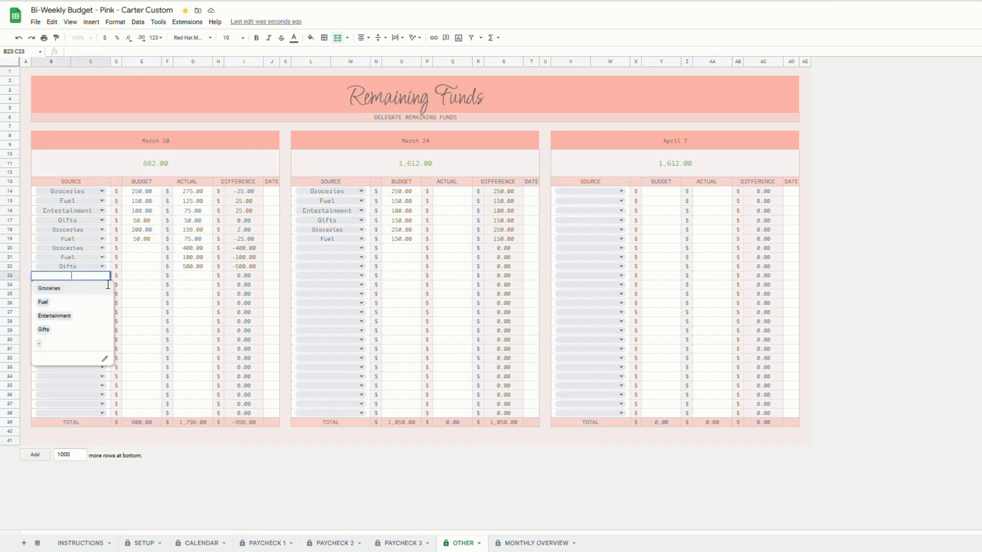
left_click(75, 302)
left_click(201, 279)
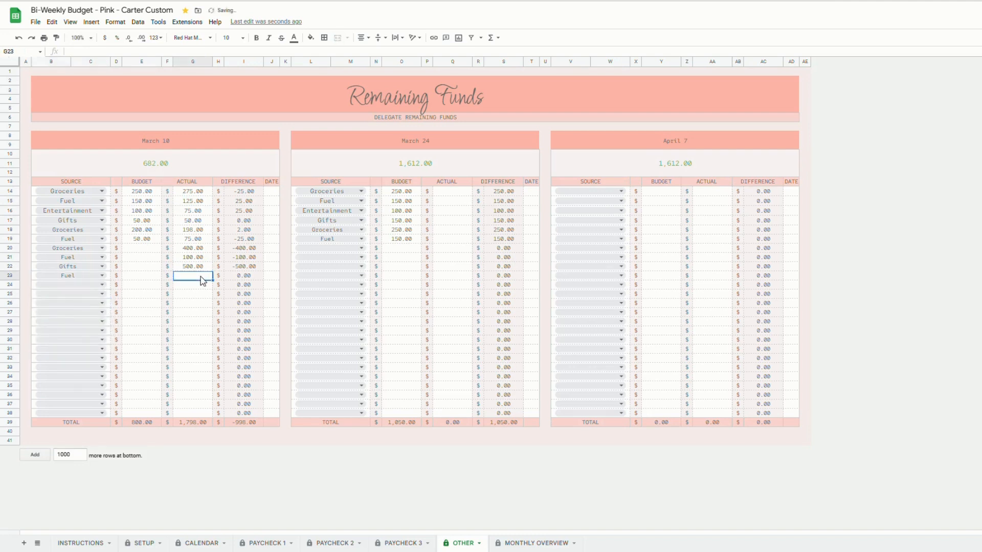
type("100")
key("Return")
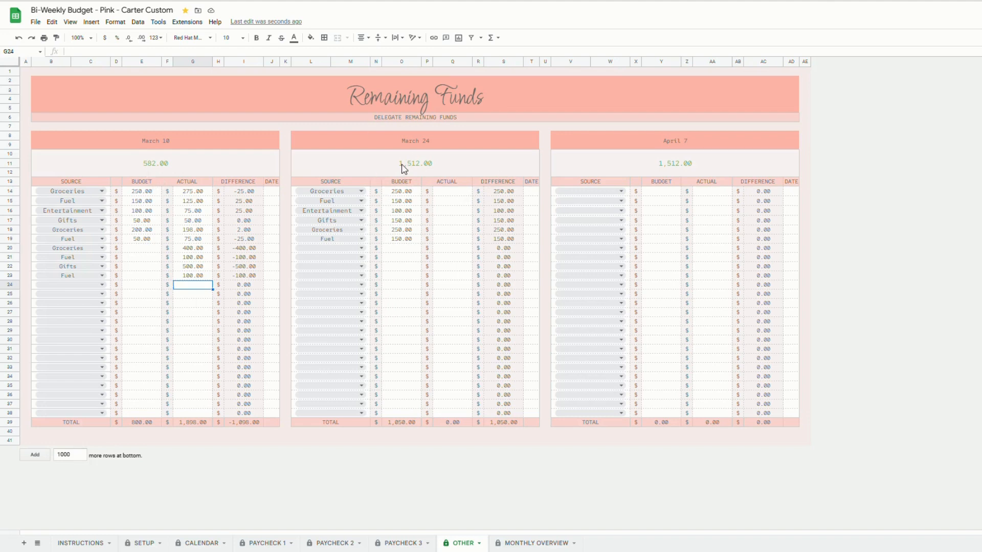
- Examine the summary chart, budget remaining and monthly summary on the MONTHLY OVERVIEW sheet, referring also to the PAYCHECK 1 and OTHER sheets
left_click(532, 543)
scroll(197, 230, "up", 2)
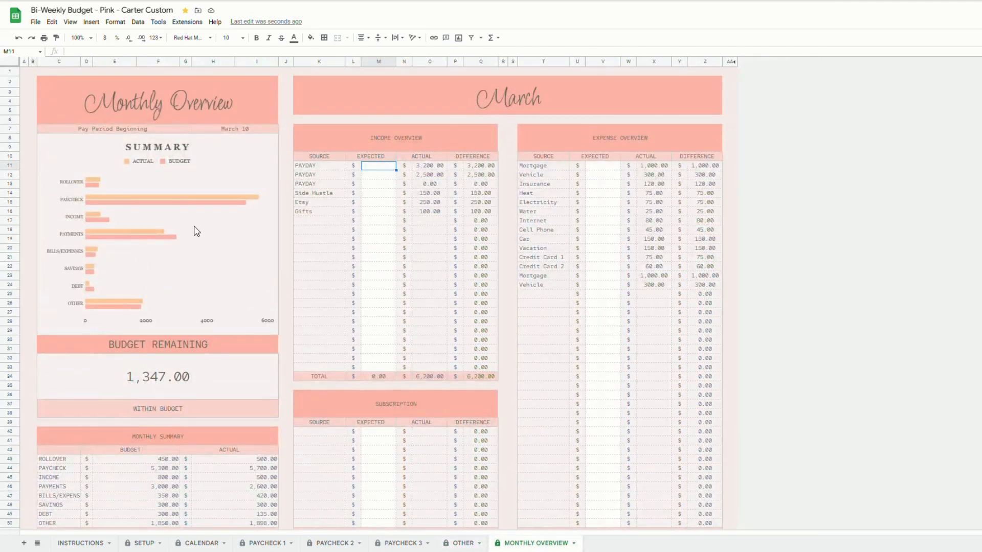
left_click(24, 74)
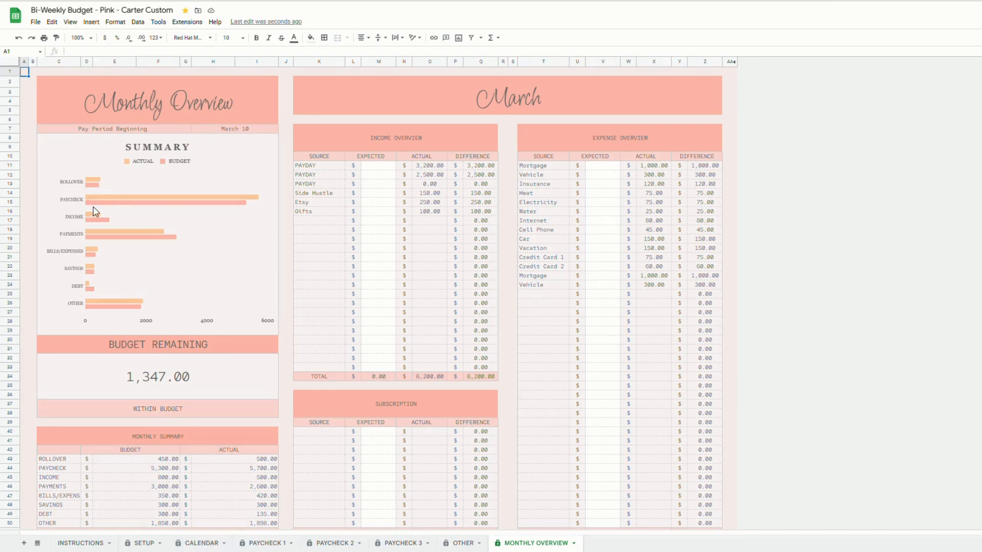
scroll(112, 286, "down", 2)
scroll(113, 308, "down", 1)
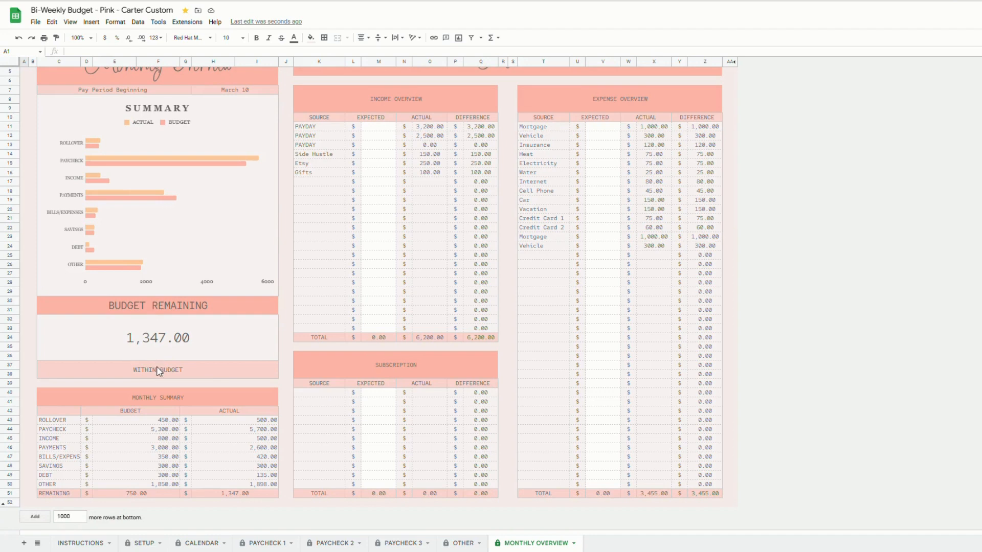
left_click(261, 543)
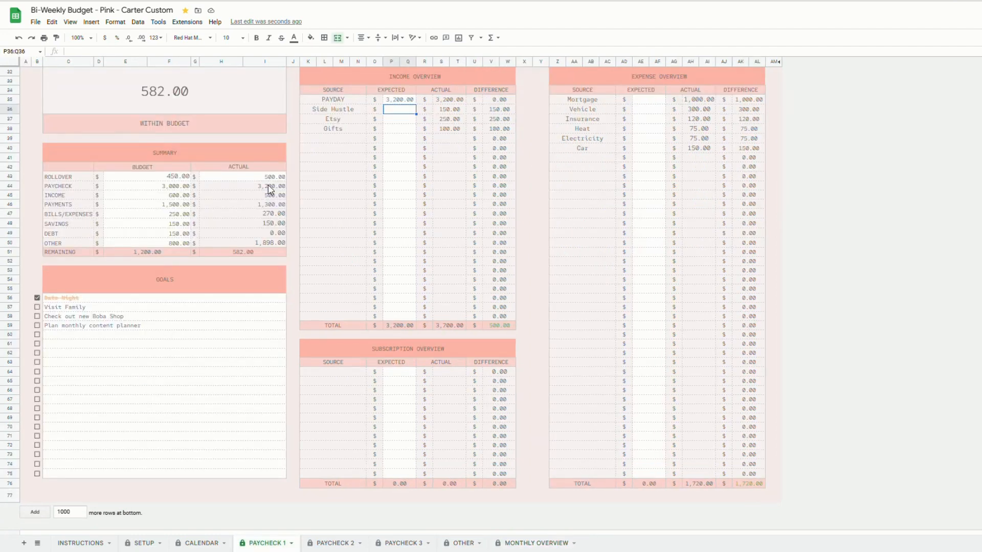
left_click(524, 544)
left_click(463, 543)
- On the SETUP sheet, set the month to April and the first paycheck date to April 7, 2023
left_click(144, 544)
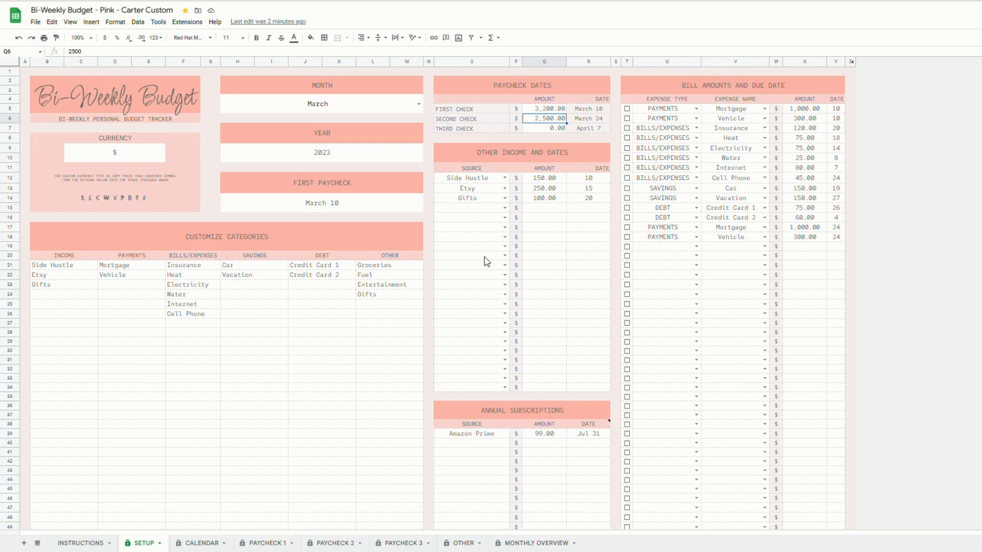
left_click(418, 105)
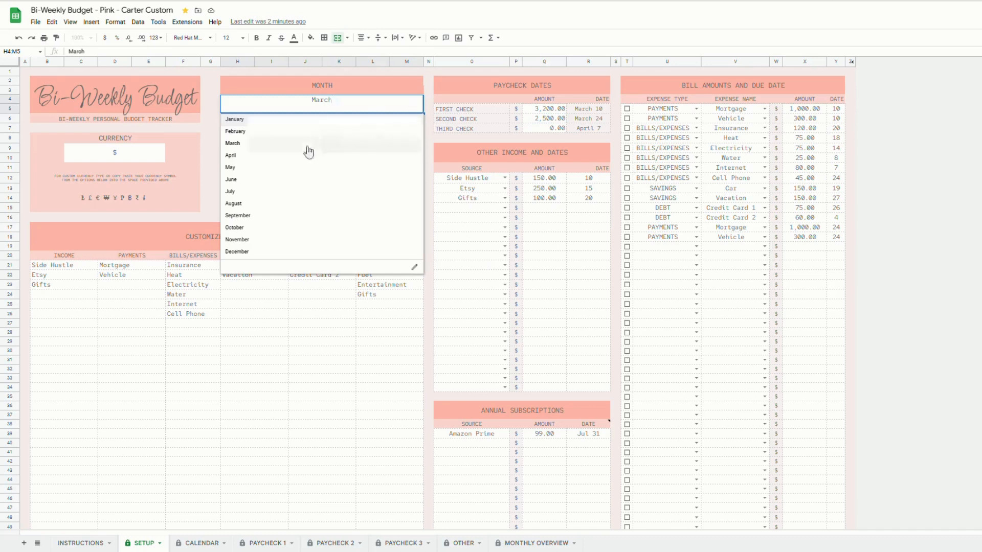
left_click(295, 156)
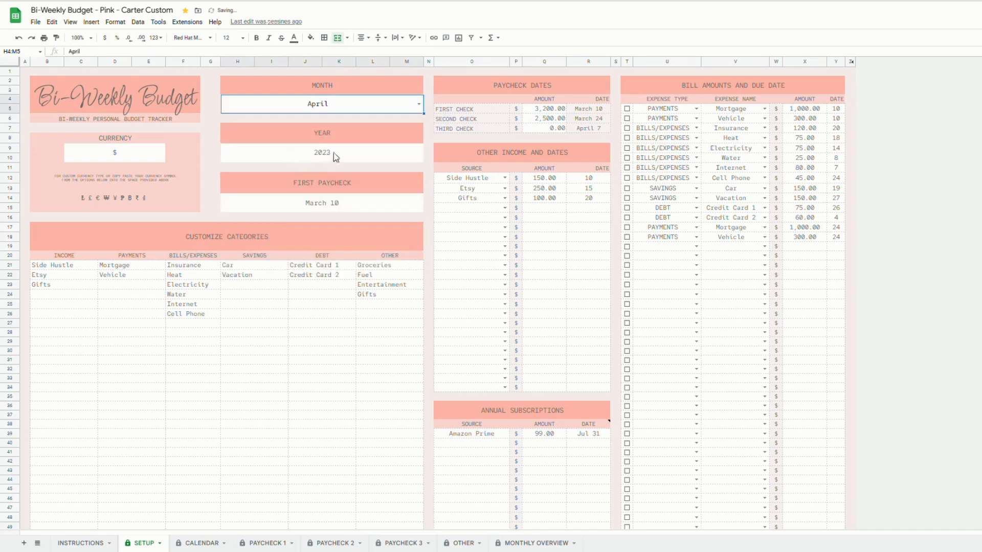
double_click(346, 207)
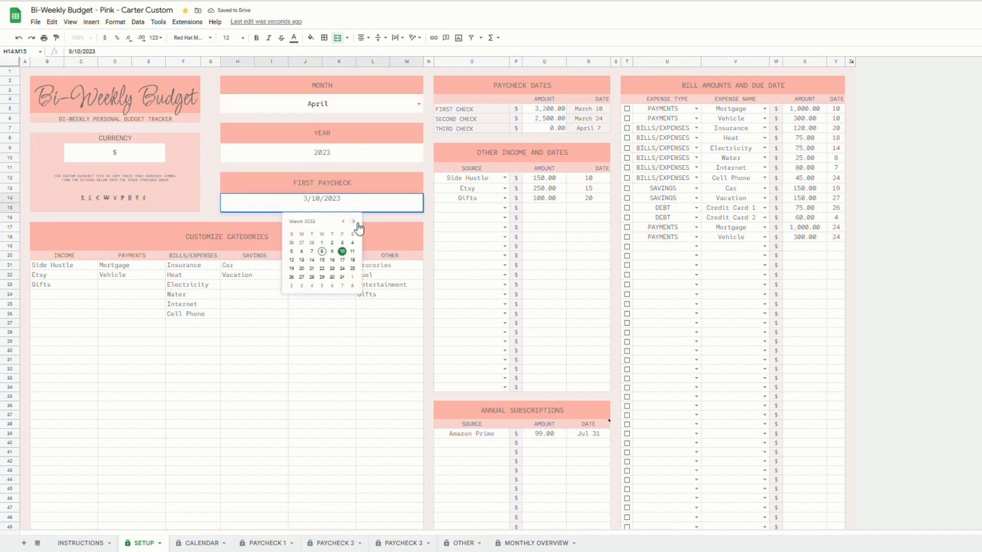
left_click(353, 222)
left_click(342, 251)
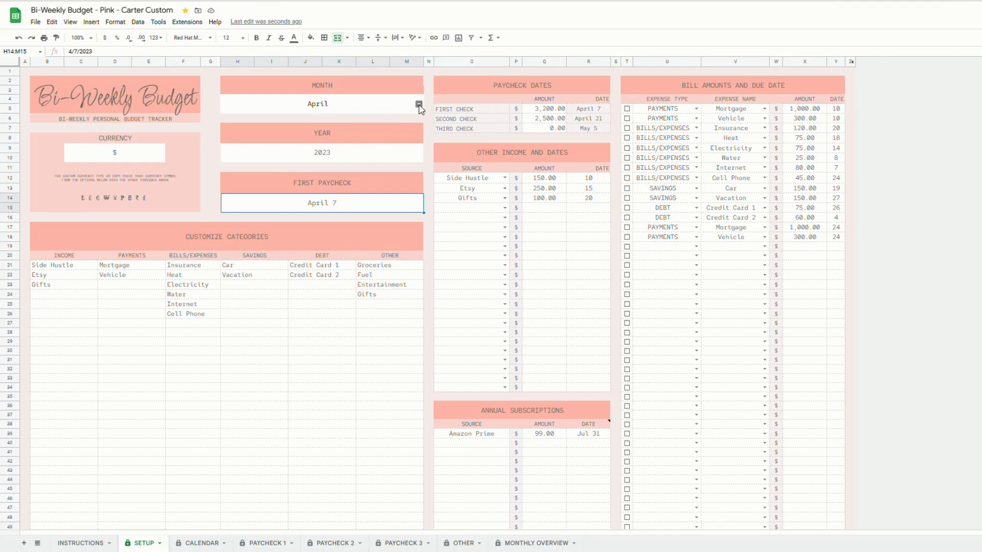
- Set the SETUP sheet's month back to March and its first paycheck date to March 10
left_click(429, 92)
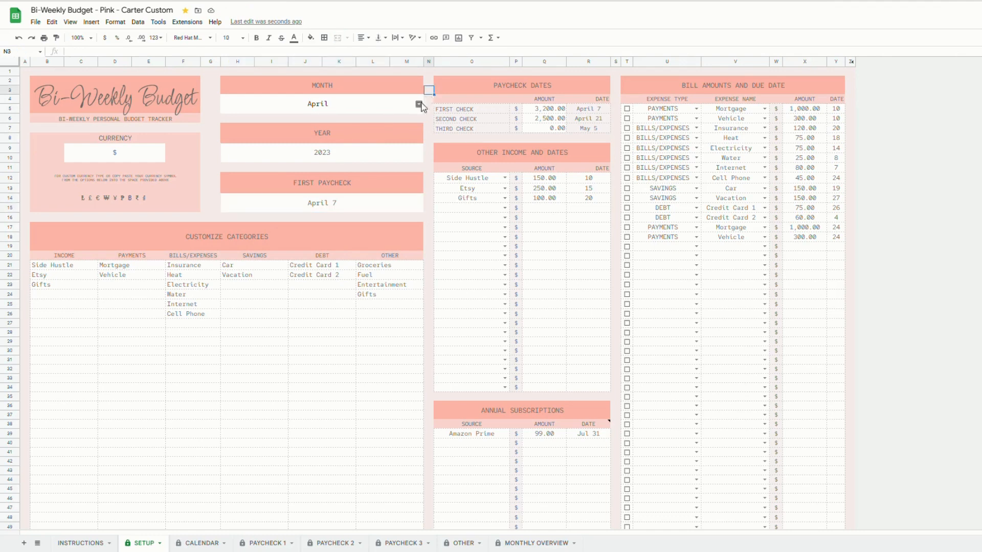
left_click(419, 105)
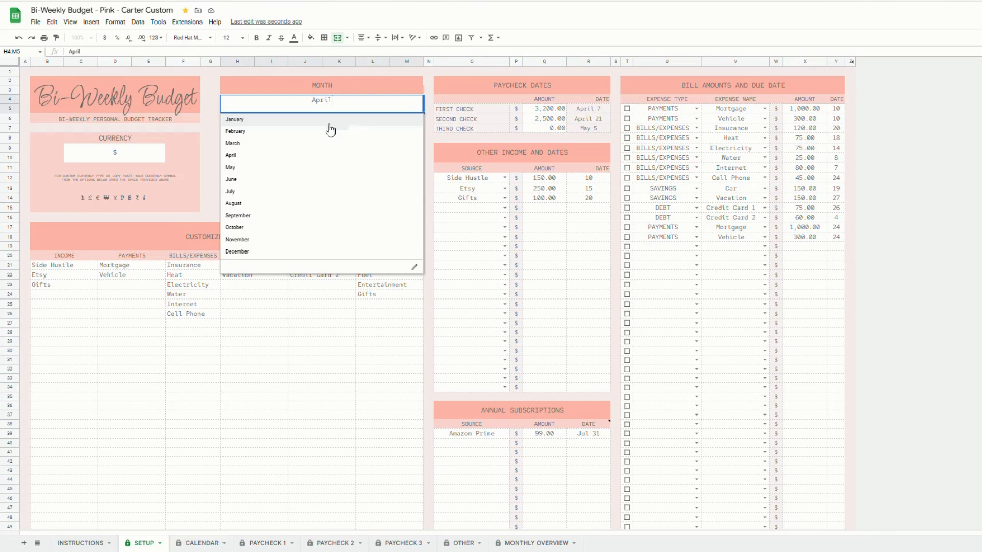
left_click(254, 144)
double_click(368, 203)
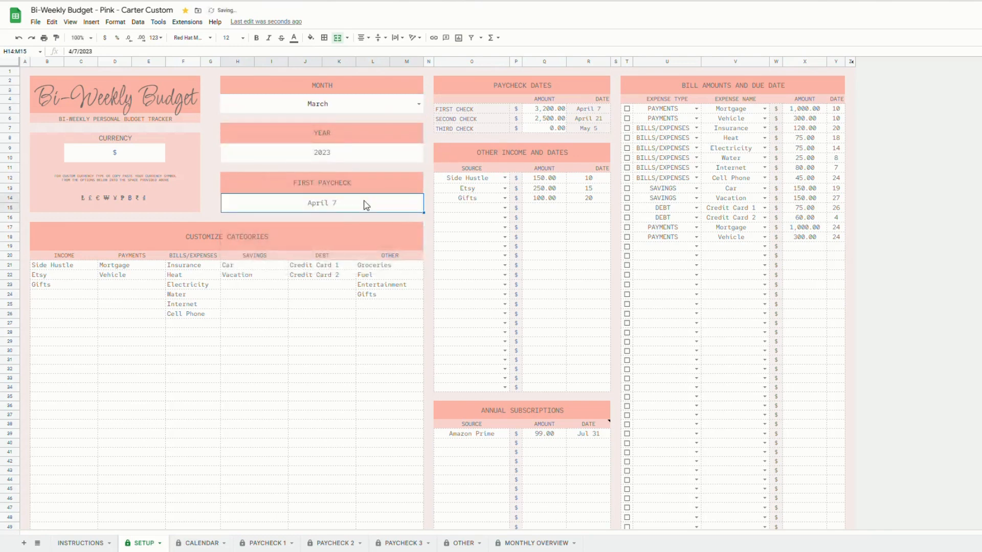
left_click(343, 222)
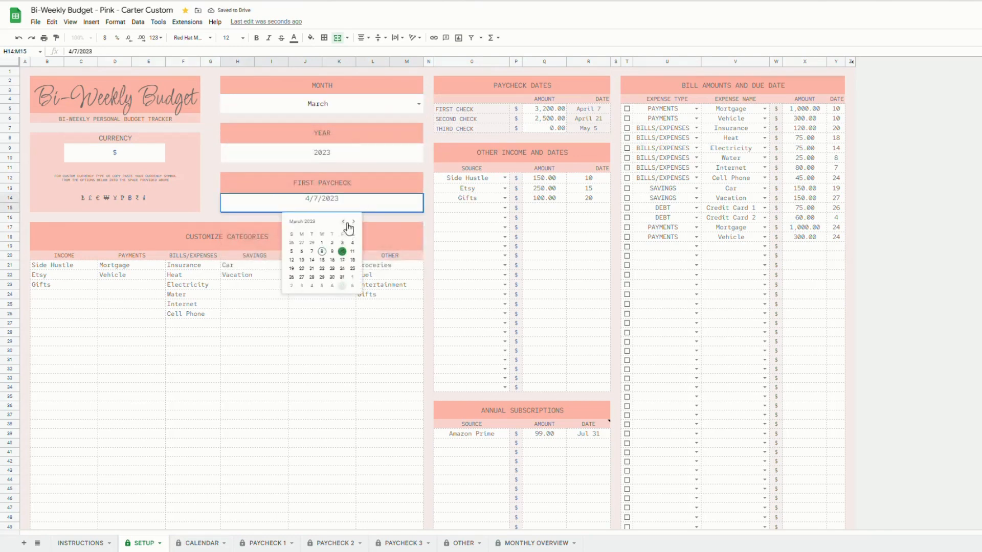
left_click(342, 251)
left_click_drag(378, 397, 56, 275)
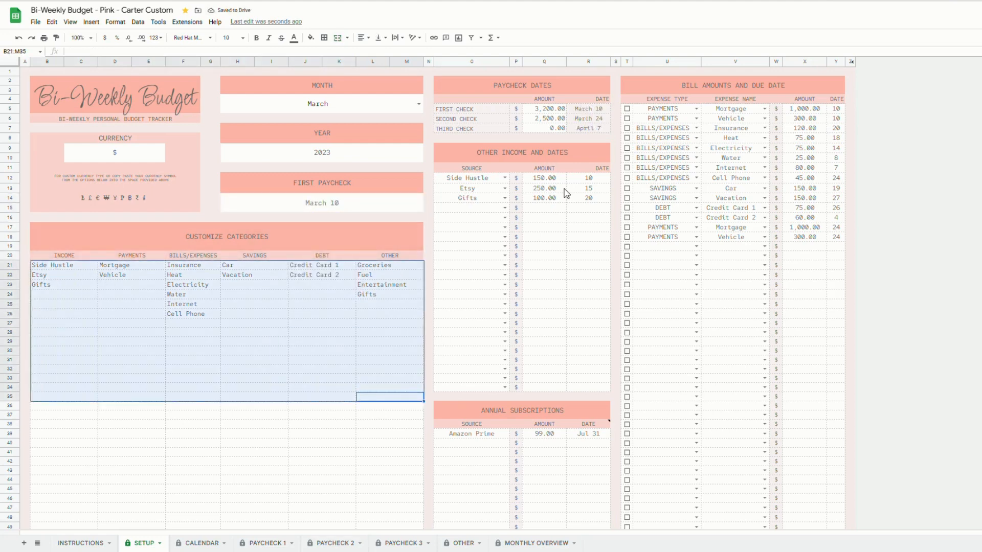
left_click(429, 81)
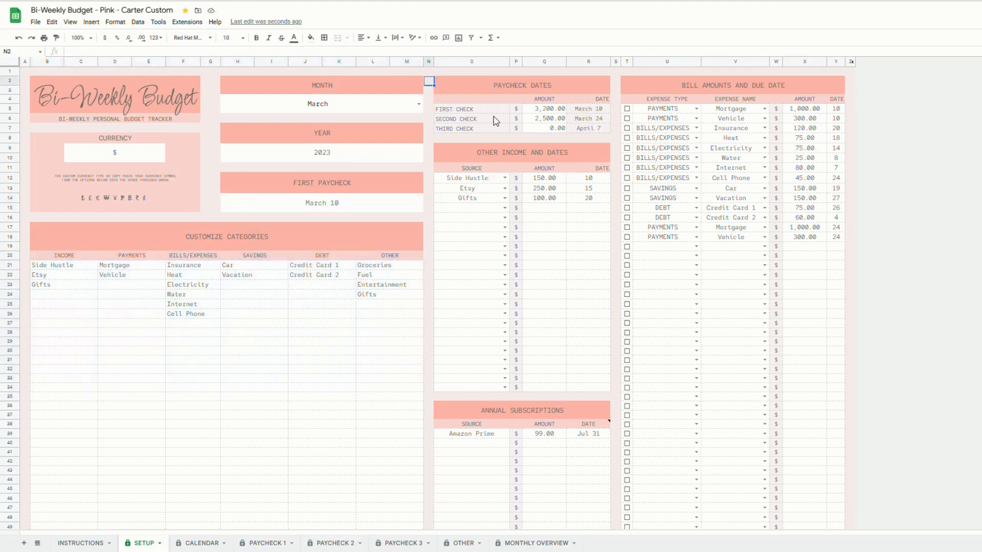
- Mark the first six bills, from the Mortgage due on the 10th through Water, as paid under Bill Amounts and Due Date
left_click(627, 108)
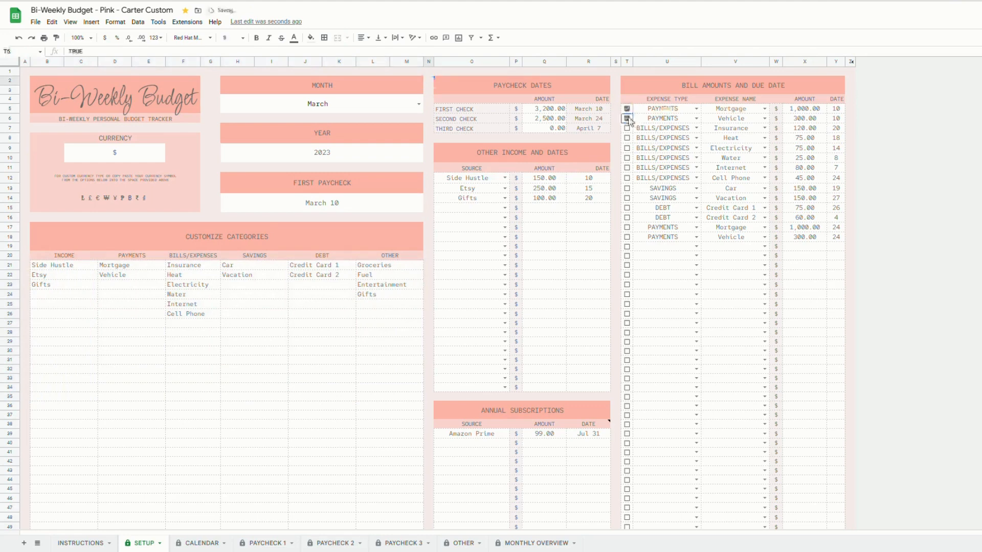
left_click(627, 118)
left_click(626, 128)
left_click(626, 138)
left_click(626, 147)
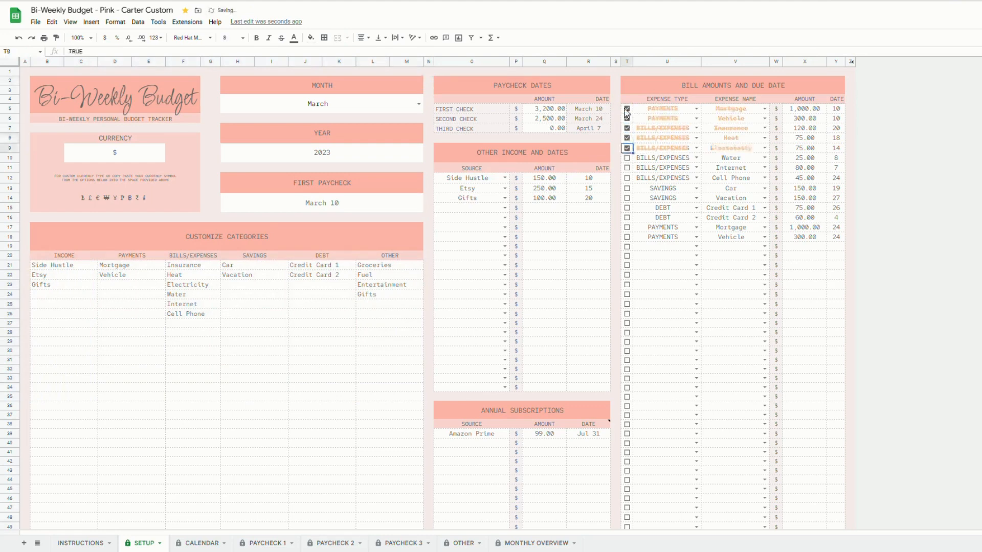
- Clear the paid marks from the first six bills, Mortgage through Water, all at once
left_click_drag(627, 109, 628, 160)
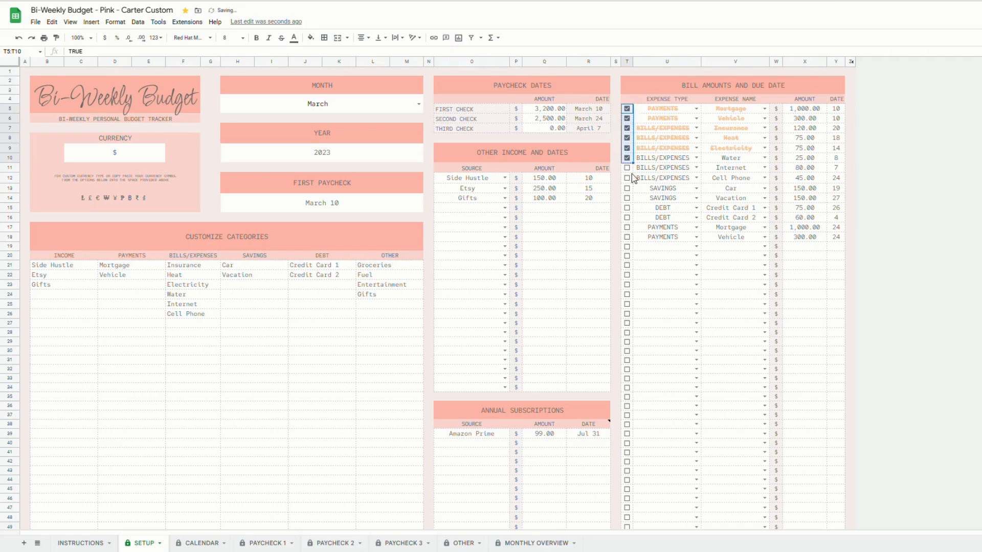
key("Delete")
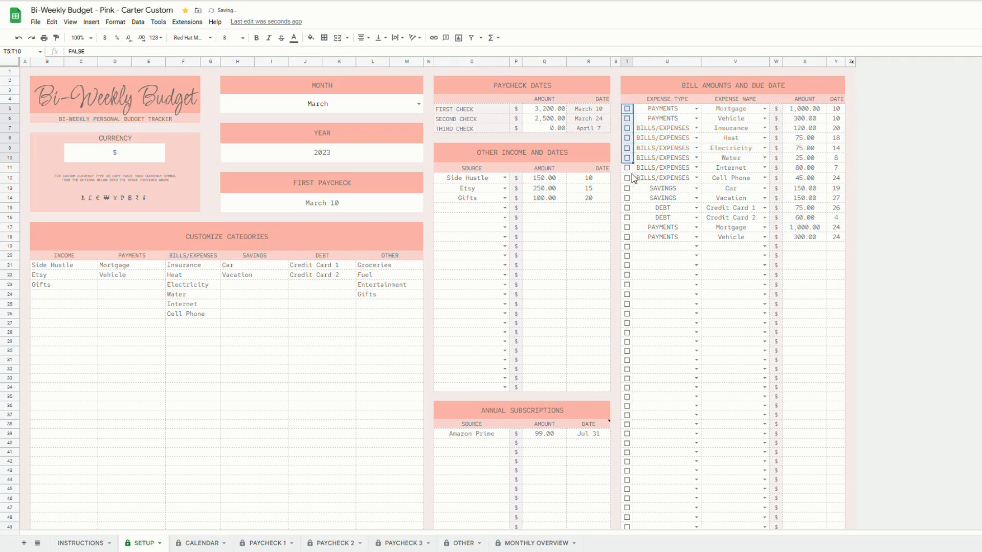
left_click(616, 100)
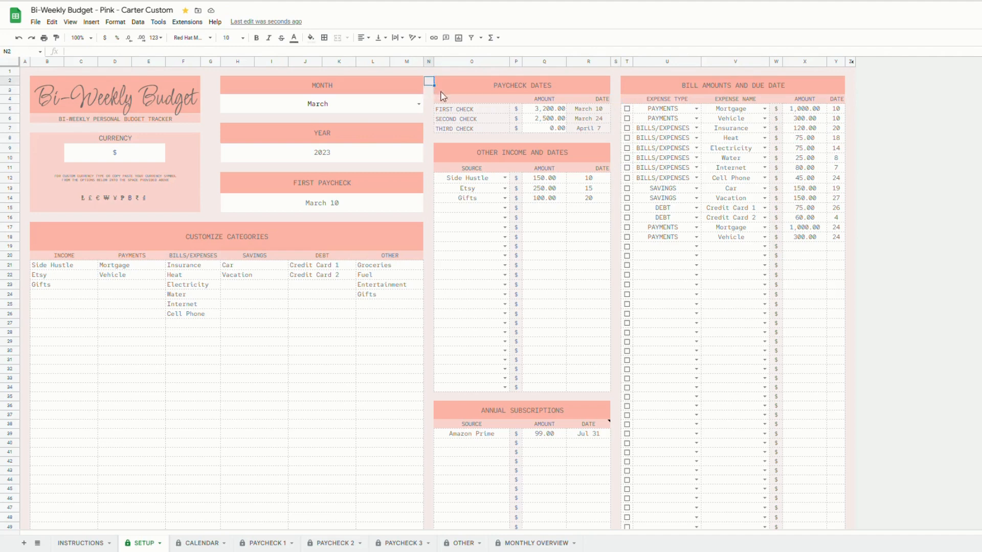
- Try to edit the protected blank cell G8 between the Currency and Year boxes, and cancel the edit
left_click(211, 139)
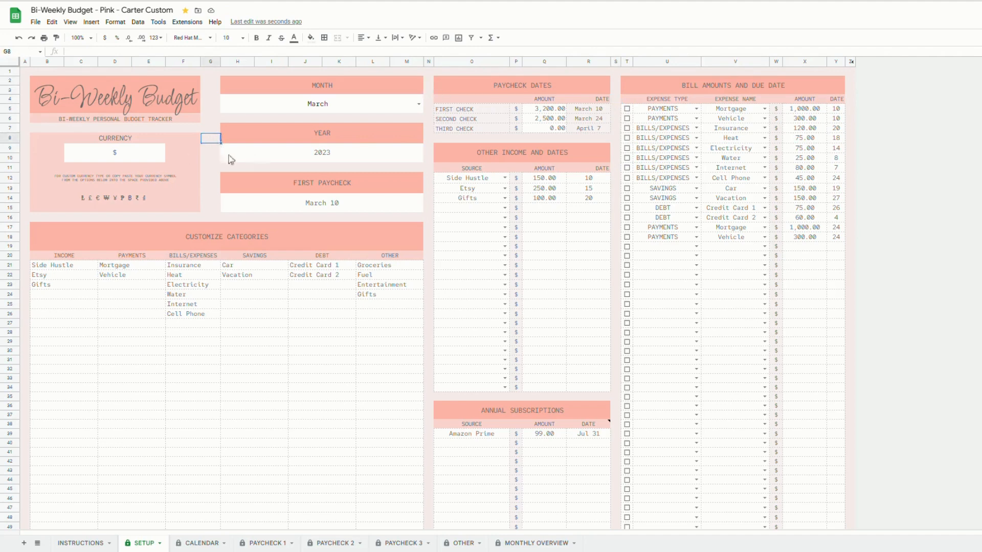
double_click(217, 138)
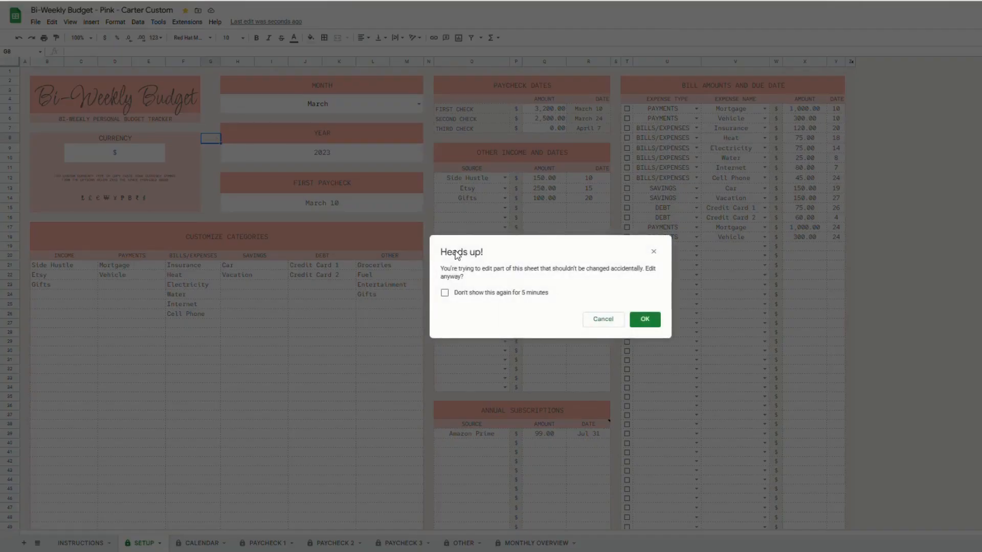
left_click(600, 323)
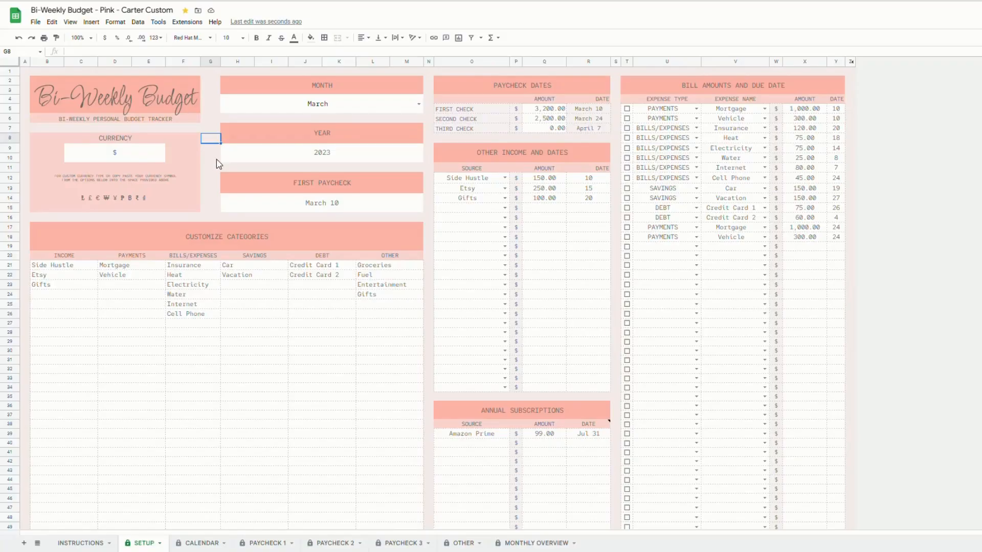
- Try to edit the protected OTHER heading under Customize Categories with the five-minute warning suppression selected, and cancel the edit
left_click_drag(65, 257, 394, 255)
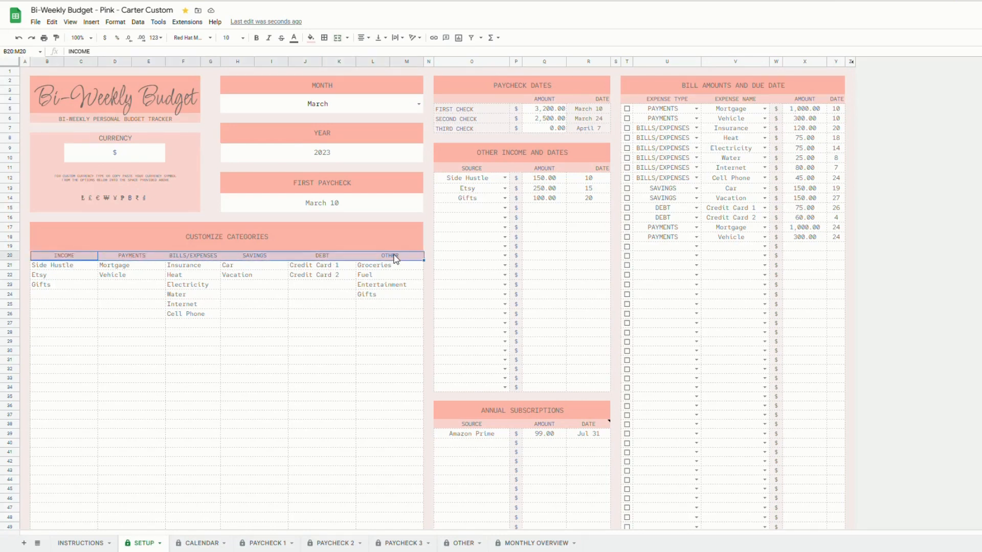
double_click(408, 257)
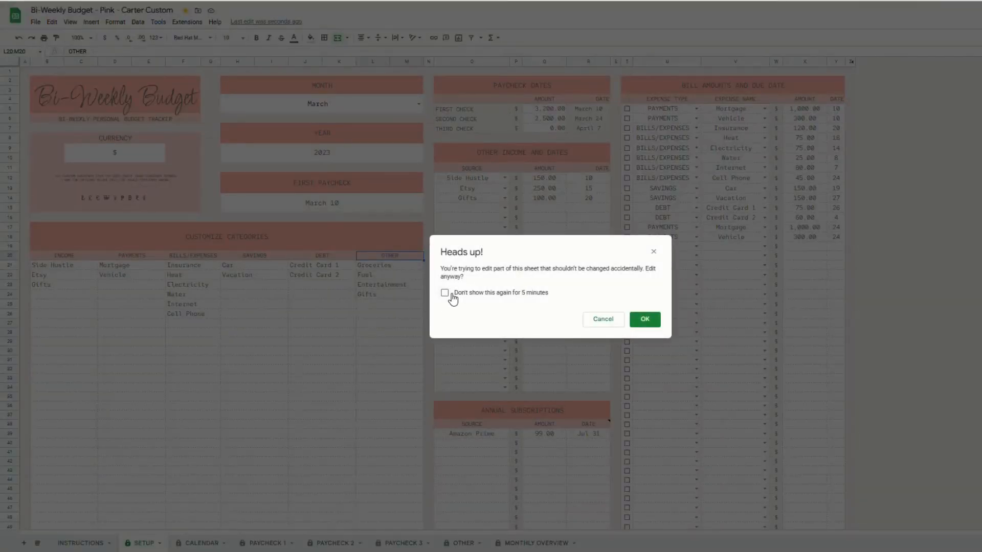
left_click(445, 294)
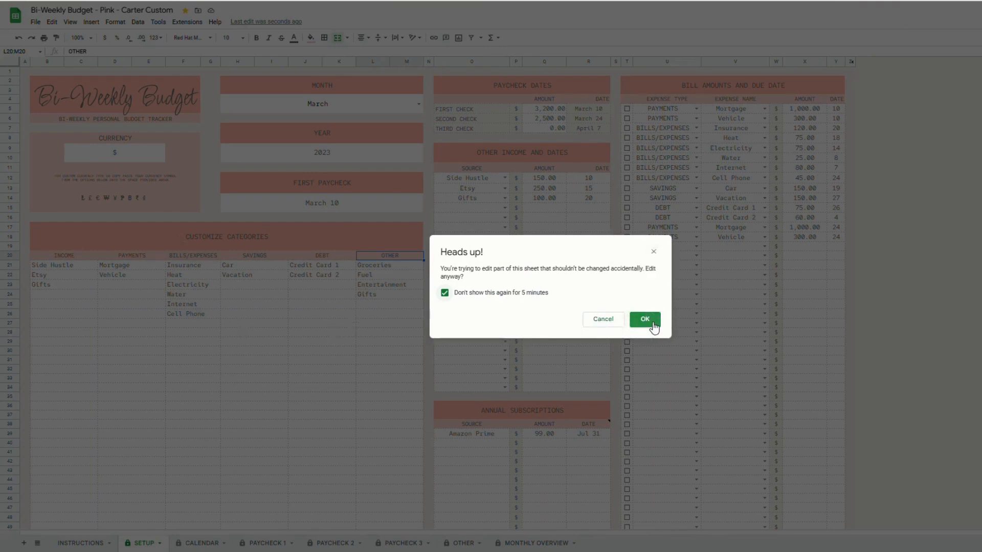
left_click(590, 324)
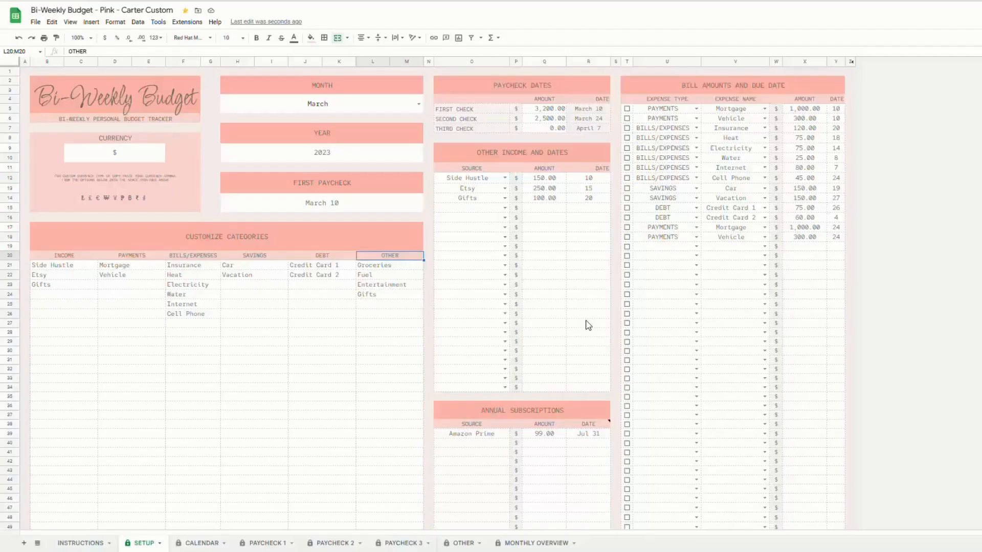
left_click(385, 276)
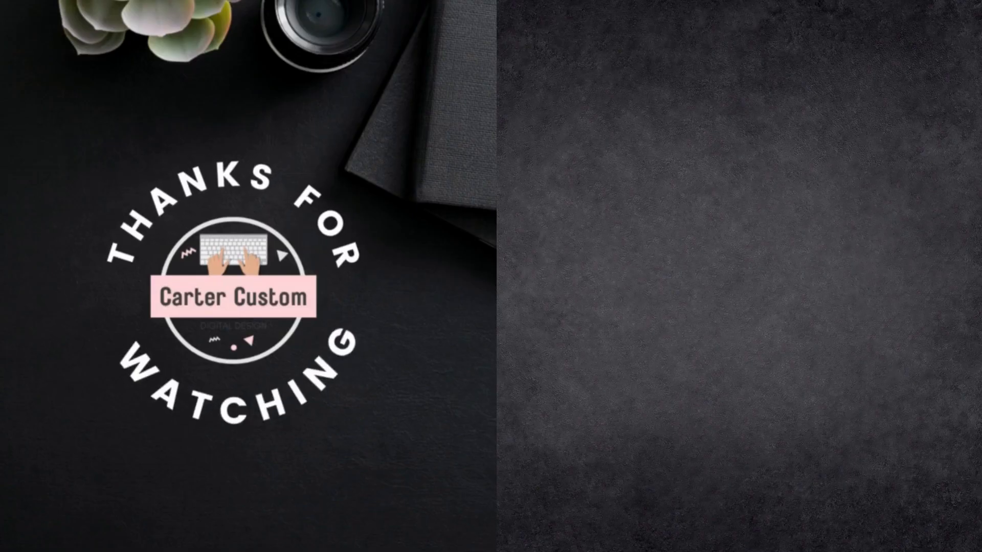